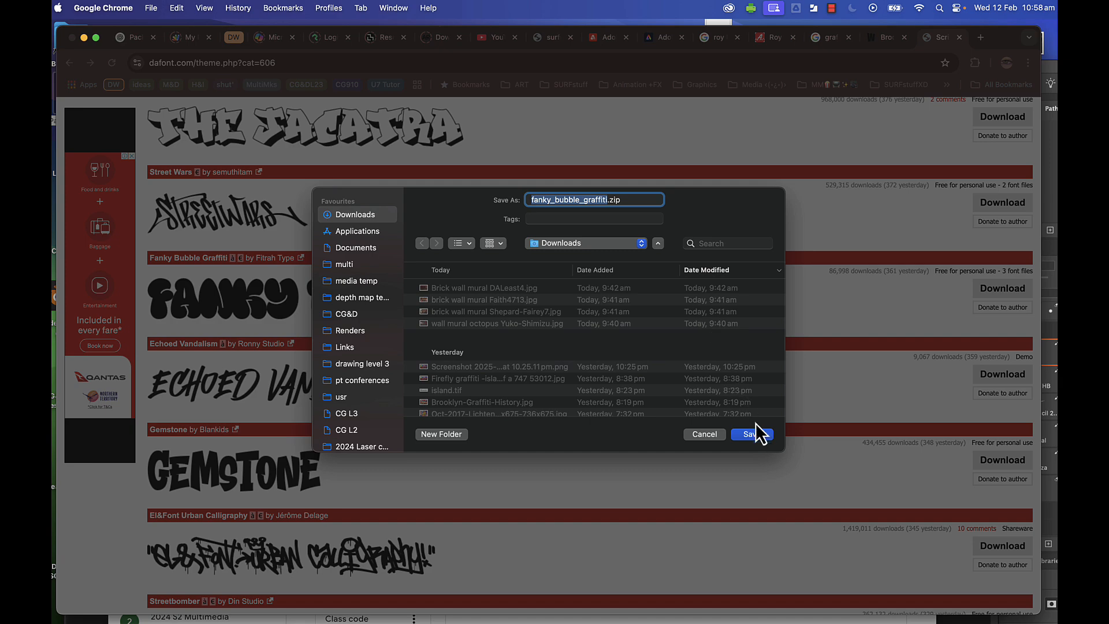
Save fanky_bubble_graffiti.zip to Downloads, then switch to Finder and show the Downloads folder.
click(756, 435)
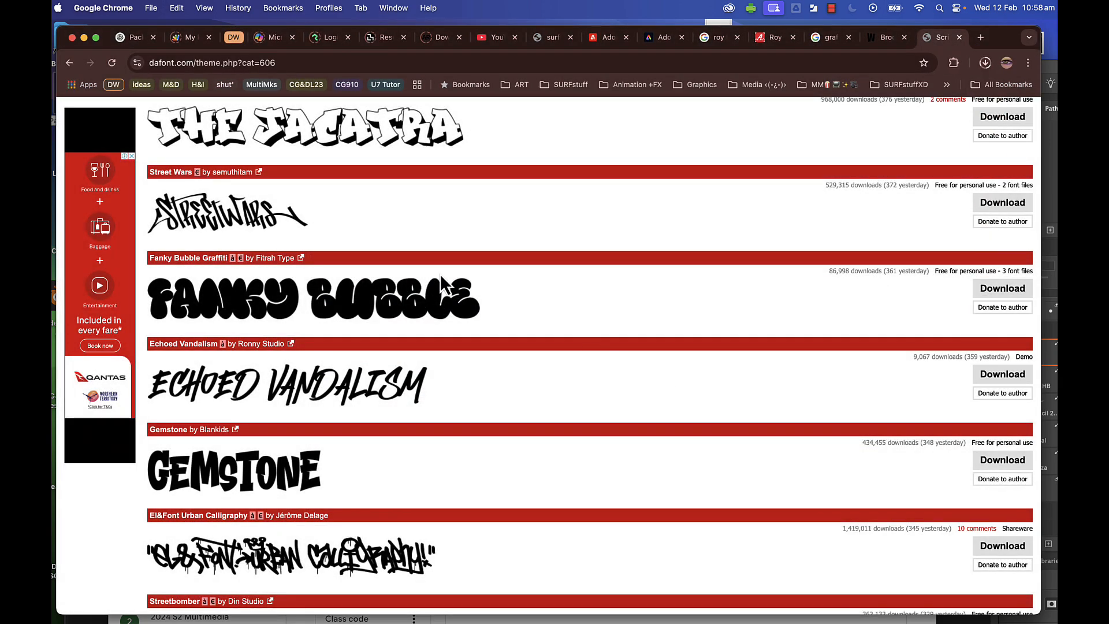
click(53, 85)
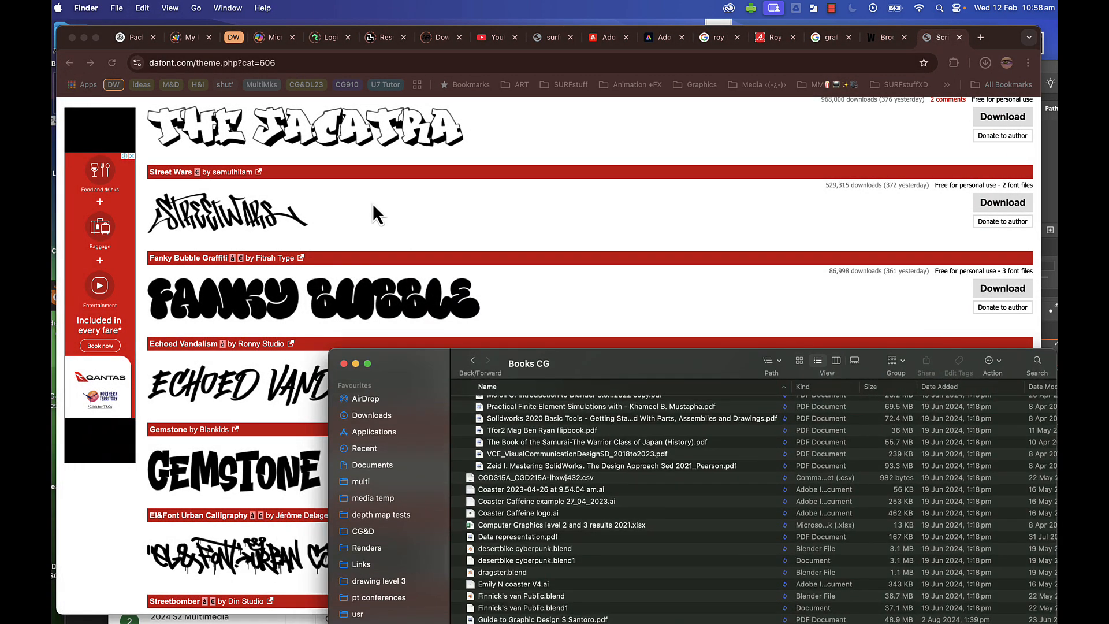
drag(595, 365, 478, 215)
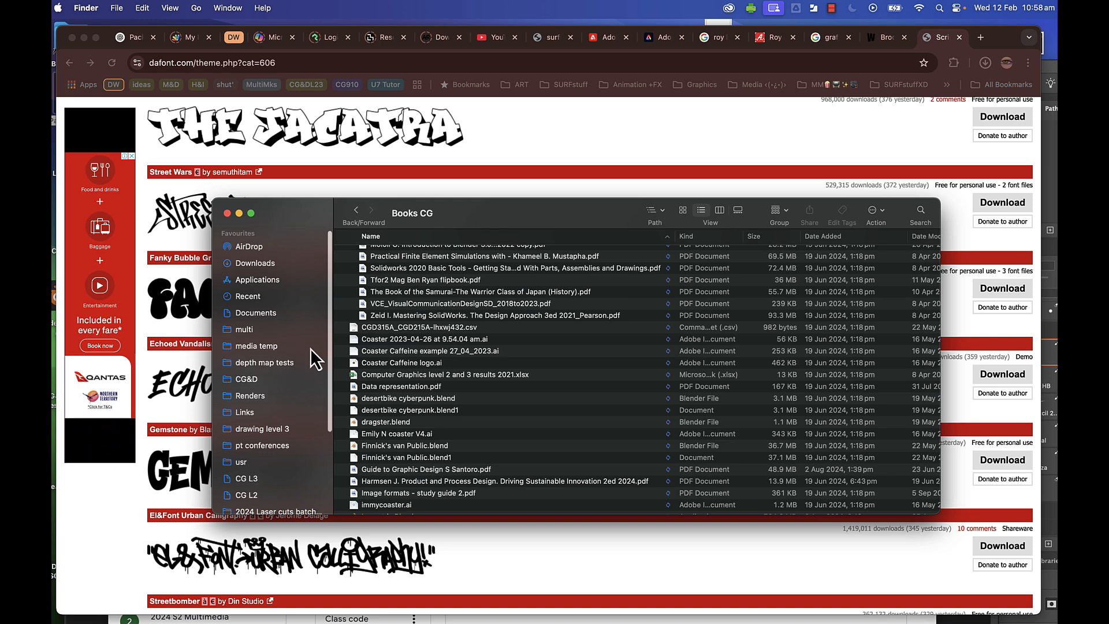
scroll(314, 358, down, 5)
scroll(314, 280, up, 5)
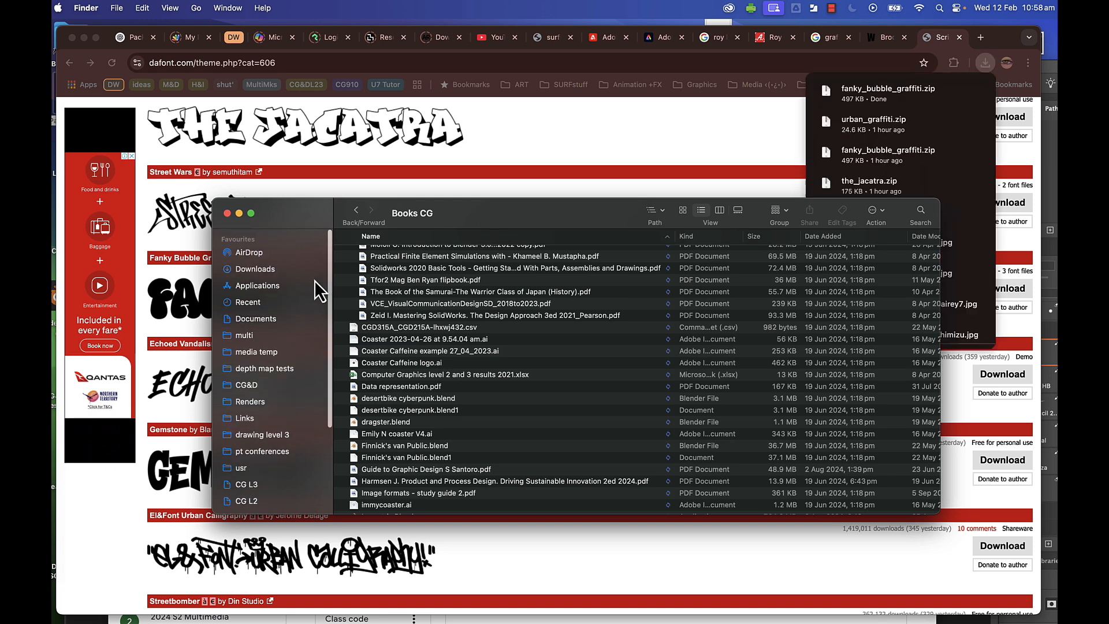
click(265, 267)
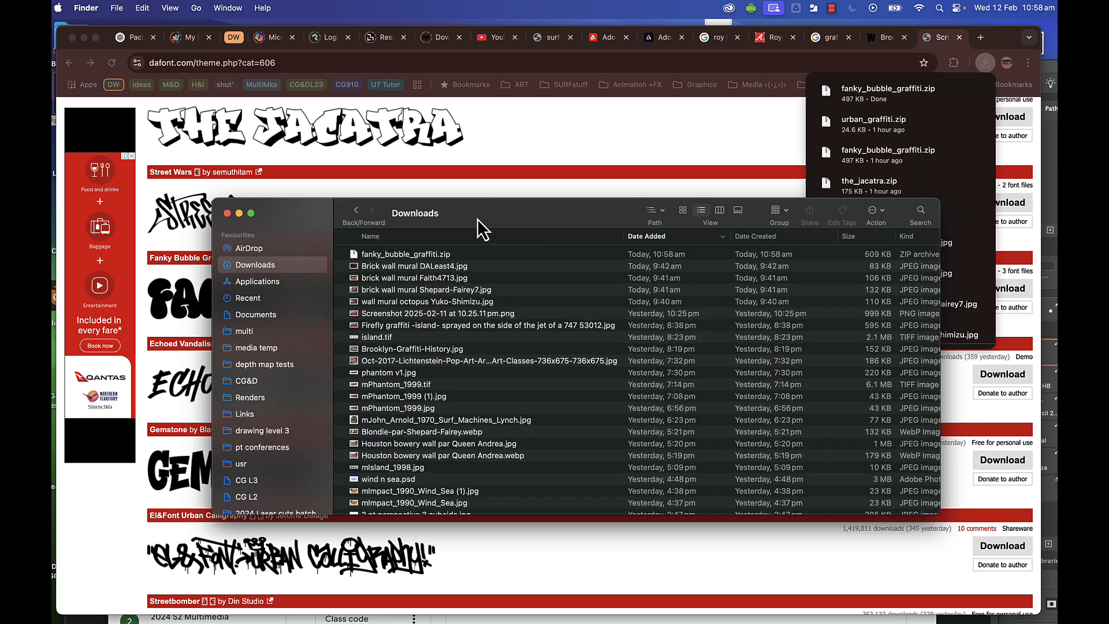
Extract fanky_bubble_graffiti.zip and open FankyBubbleGraffiti-Regular.otf from the extracted folder in Font Book.
click(424, 256)
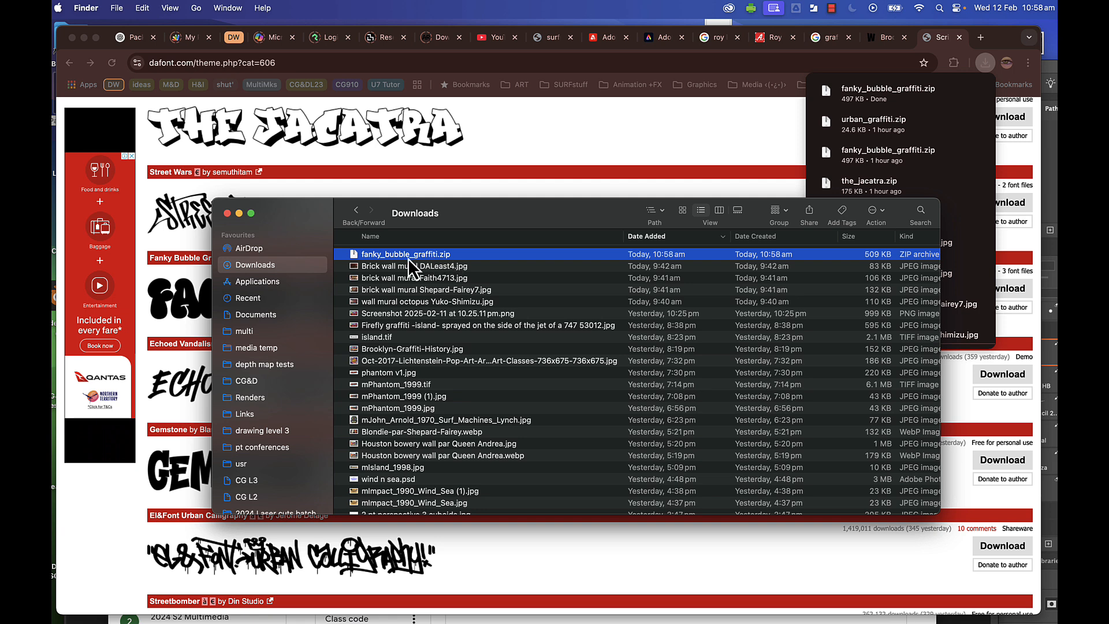
double_click(428, 256)
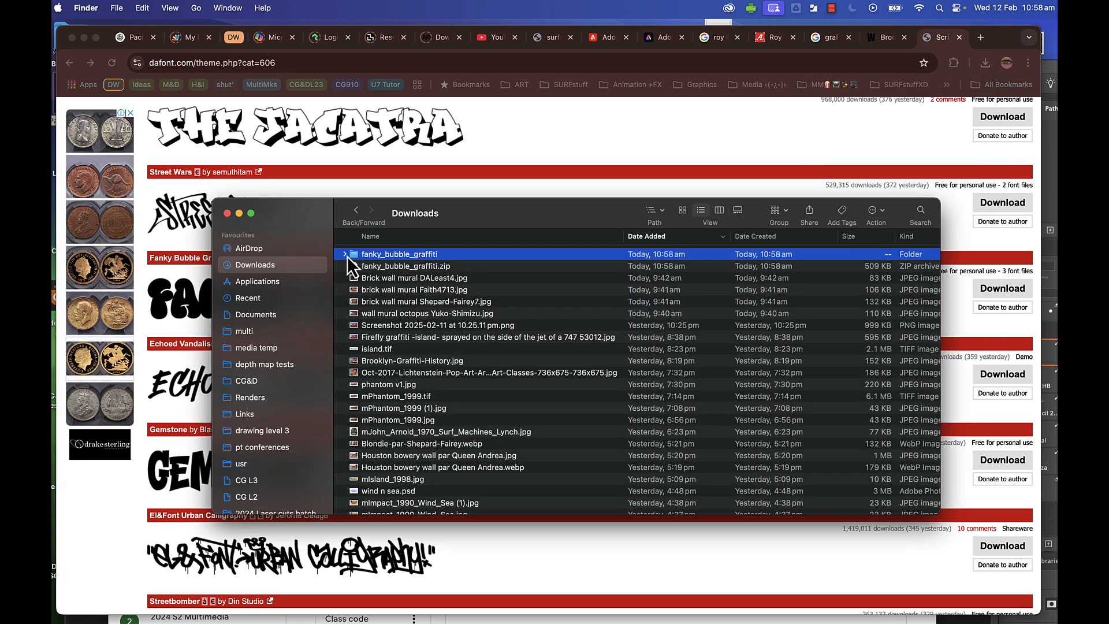
click(345, 255)
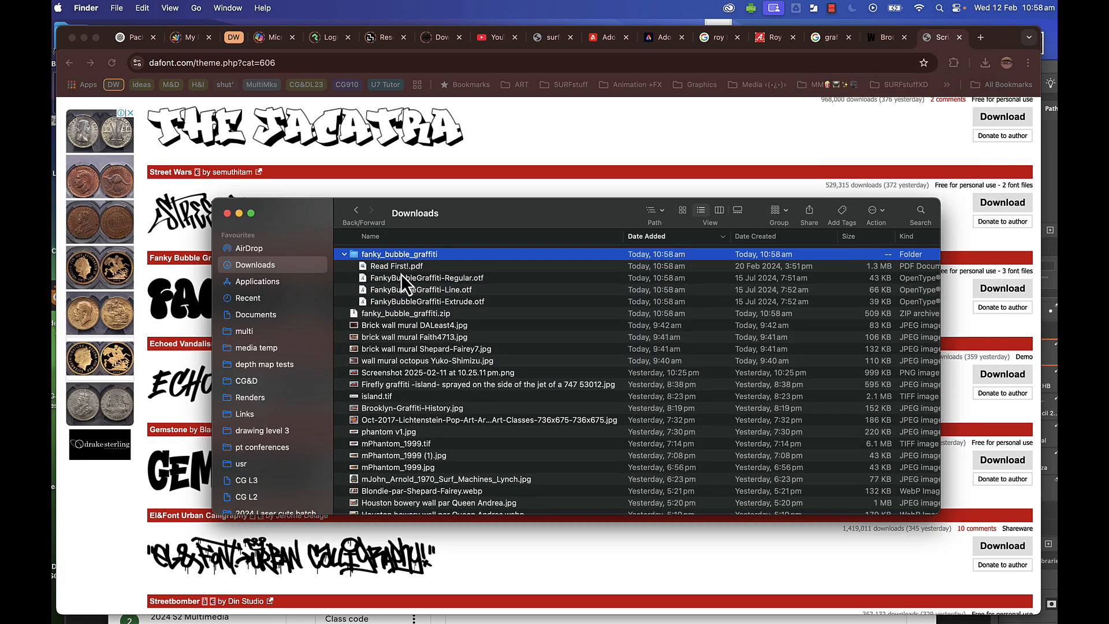
double_click(443, 280)
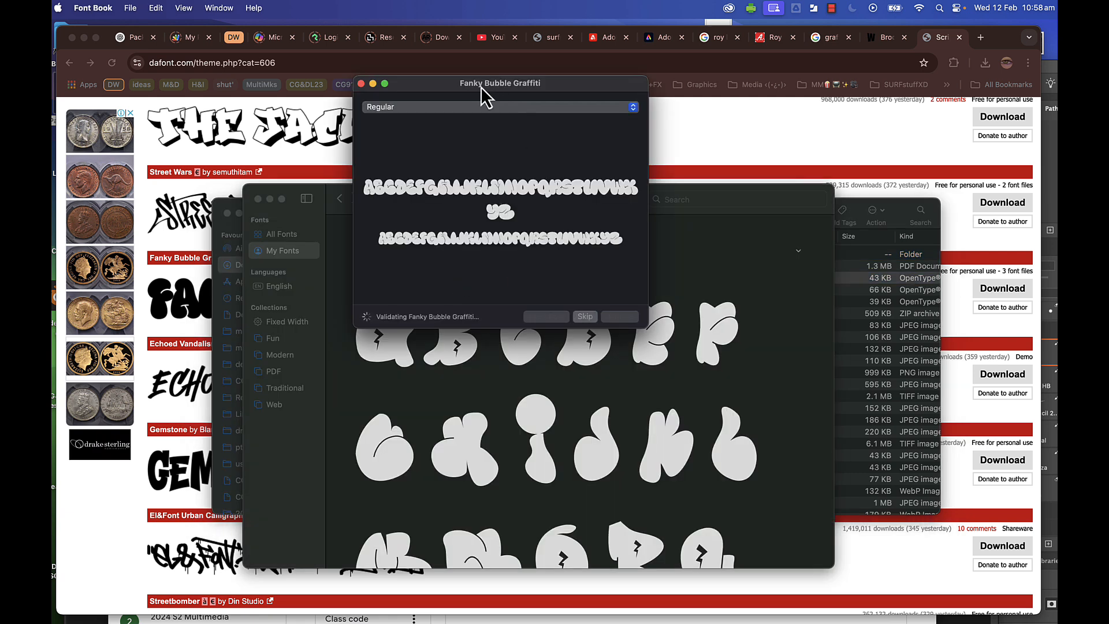
Close the Fanky Bubble Graffiti install window without replacing the installed font, and reposition the Font Book window.
drag(481, 87, 861, 78)
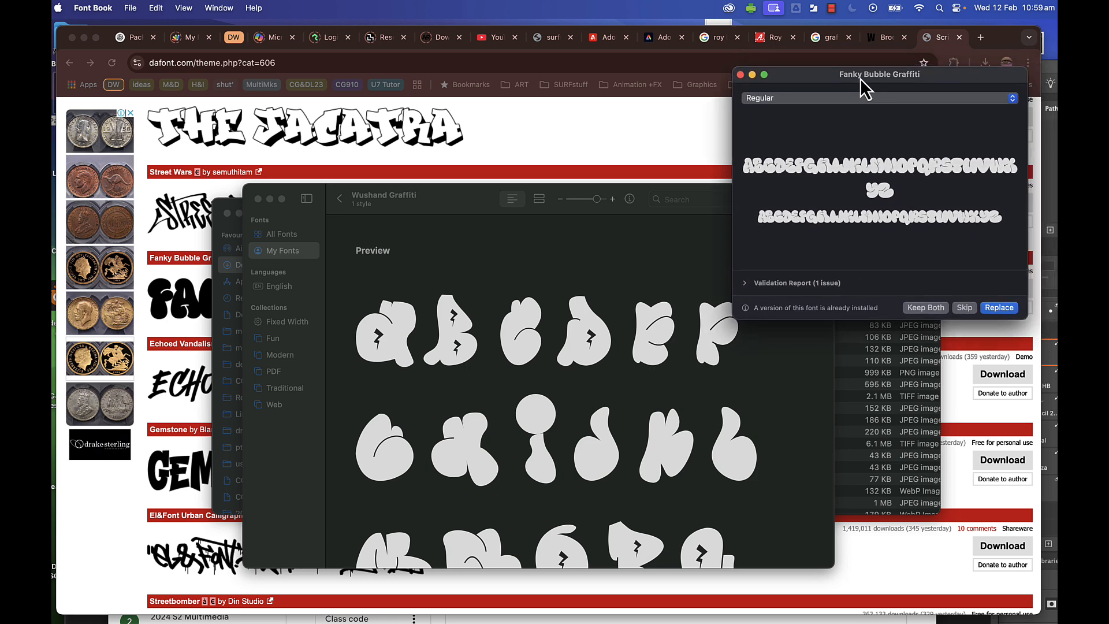
click(741, 75)
drag(465, 196, 442, 134)
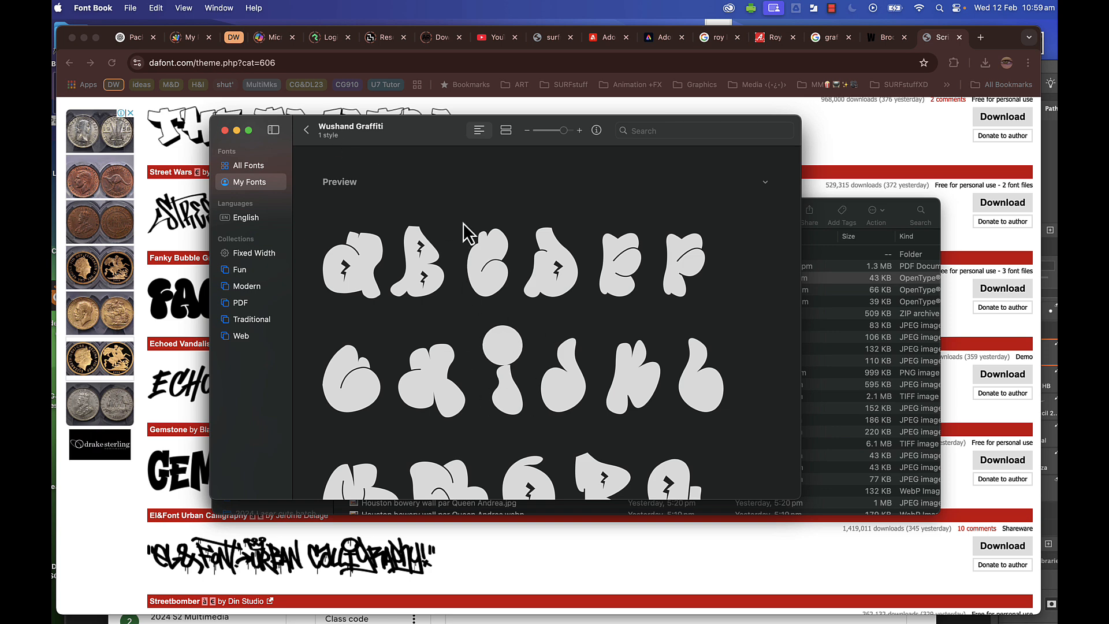
drag(442, 131, 495, 127)
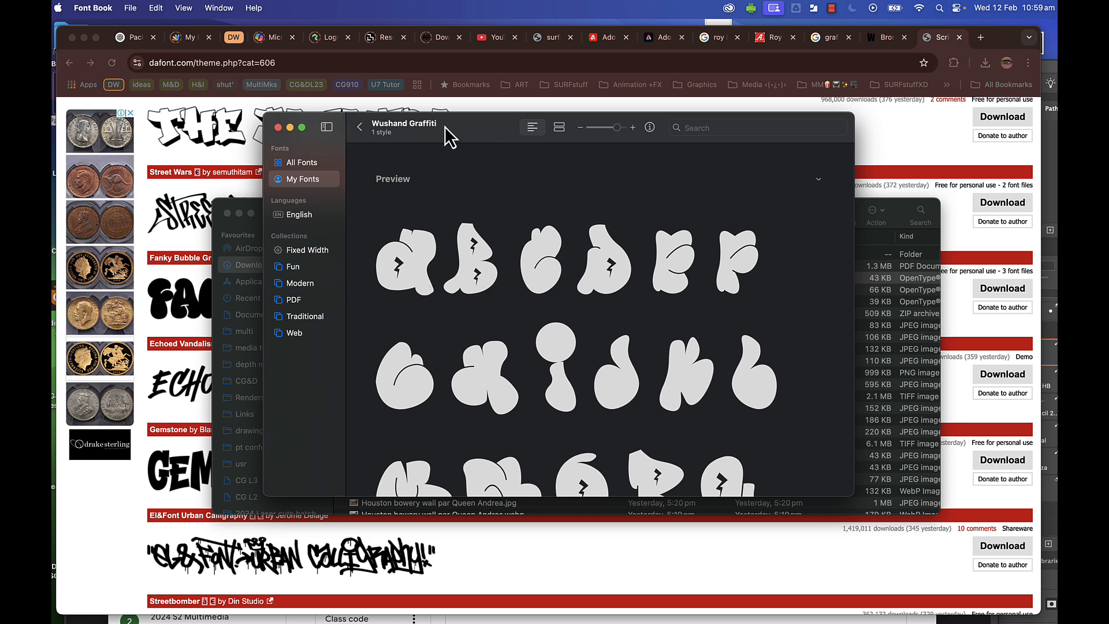
mouse_move(305, 131)
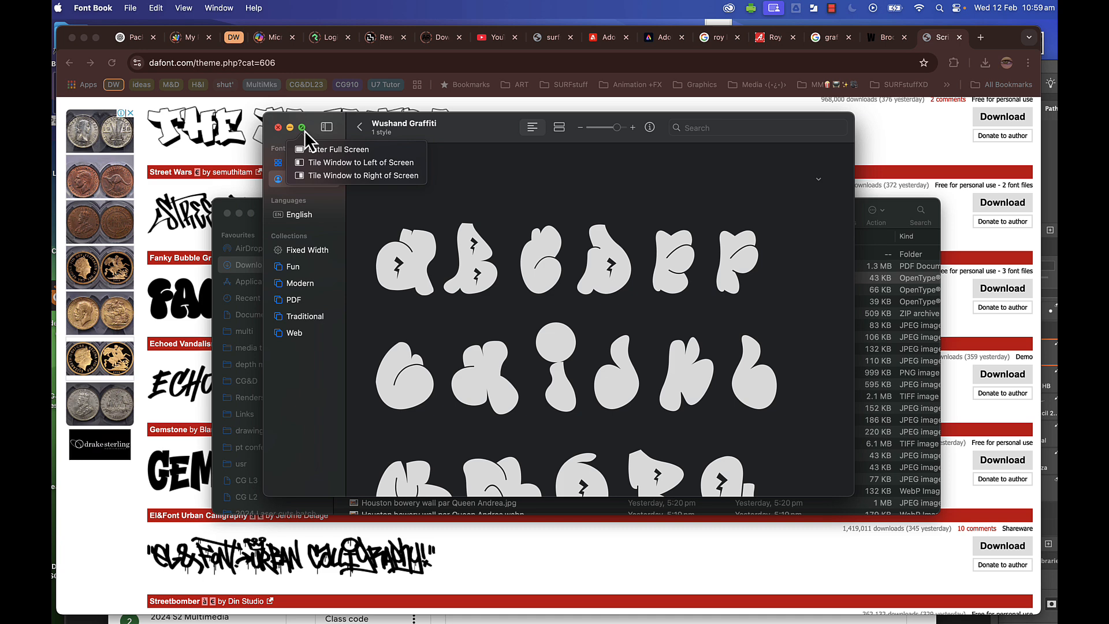
Switch to Adobe Illustrator, create a 1920 x 1080 px document from the HDV/HDTV 1080 film preset, and close 3D and Materials.
key(super+Tab)
key(super+Tab)
key(super+Tab)
key(super+Tab)
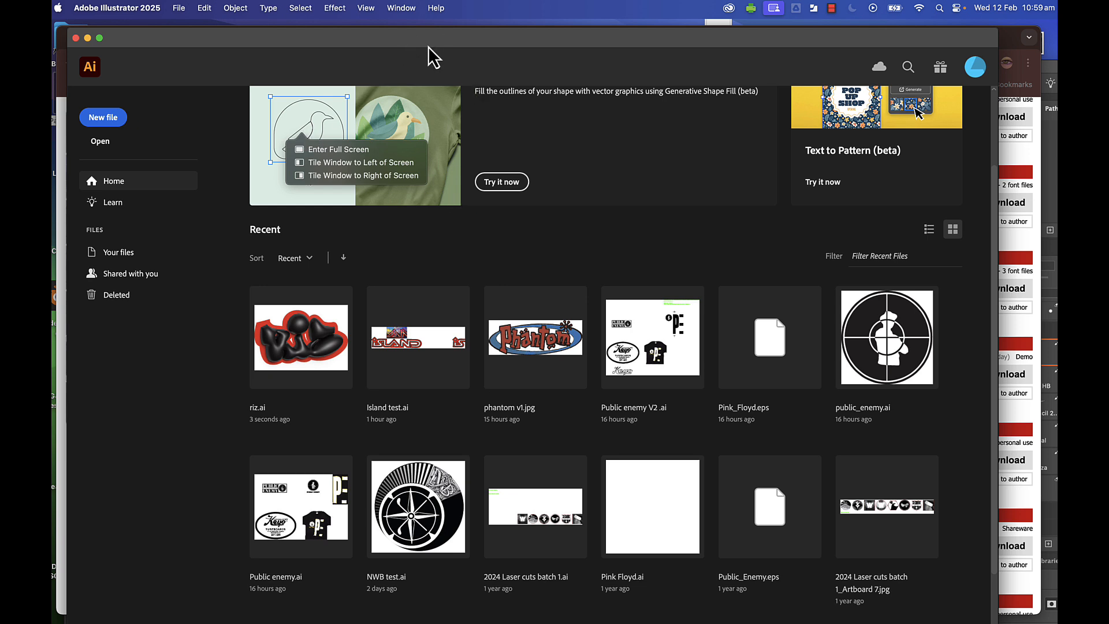
click(107, 120)
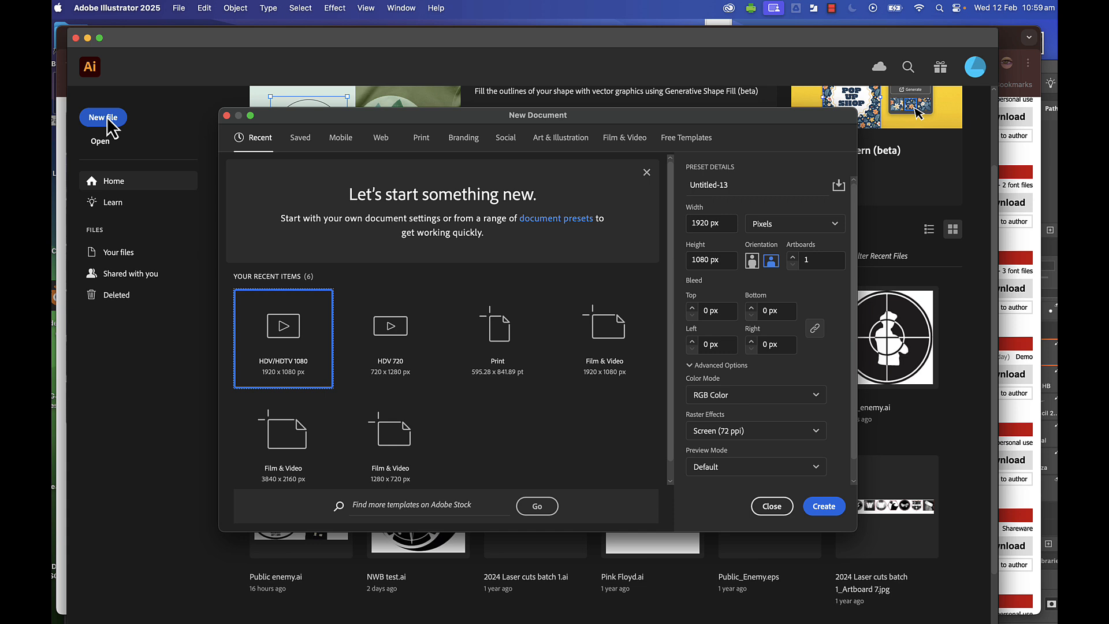
click(622, 141)
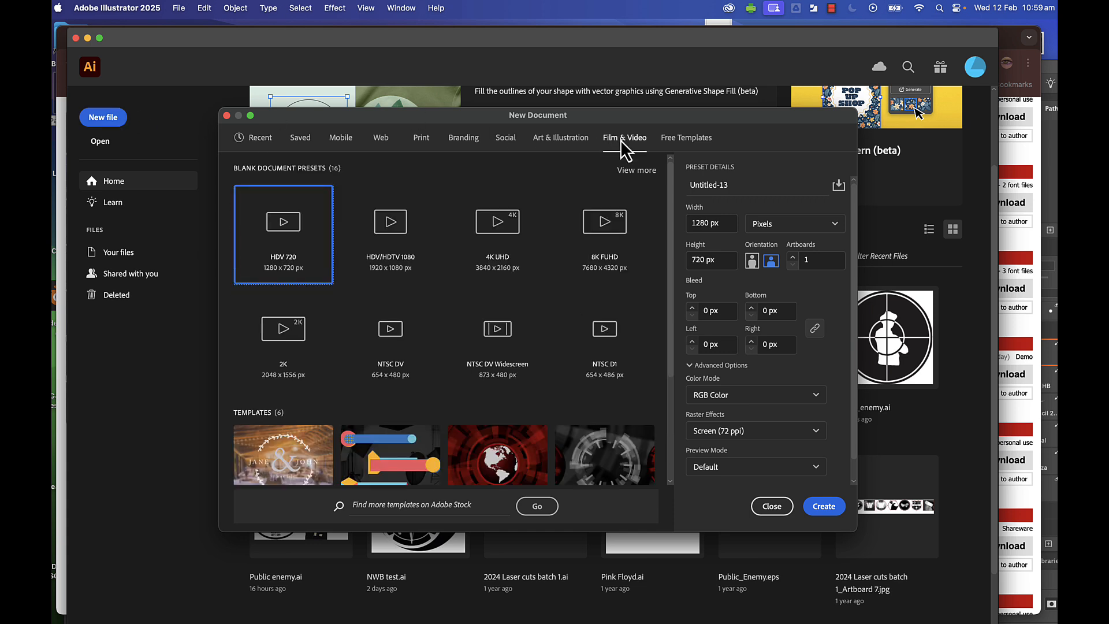
click(388, 234)
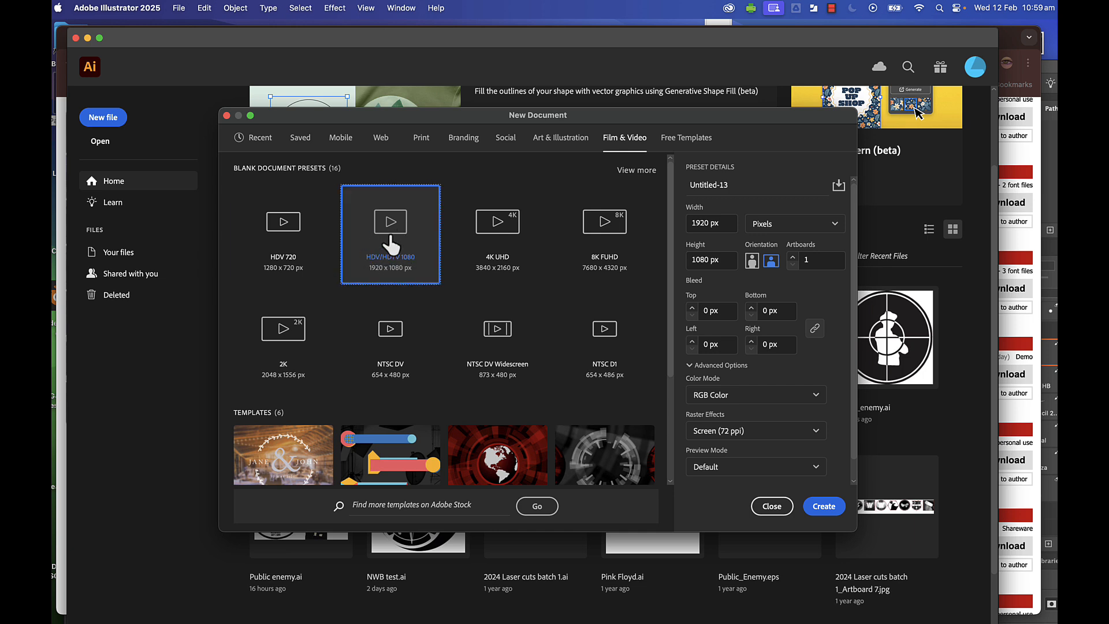
click(828, 507)
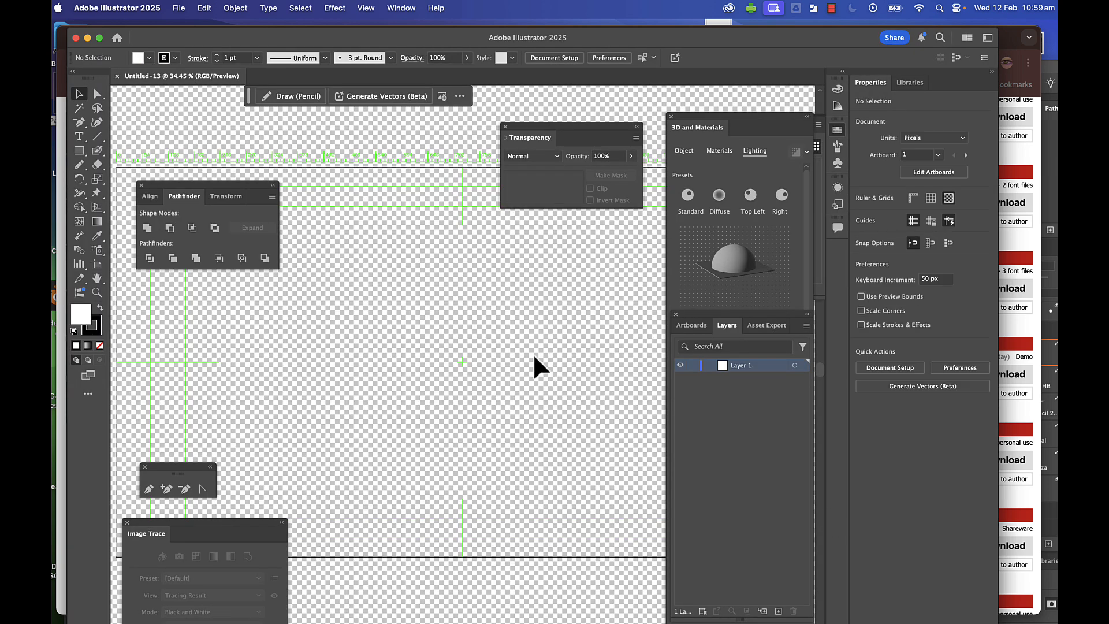
click(671, 117)
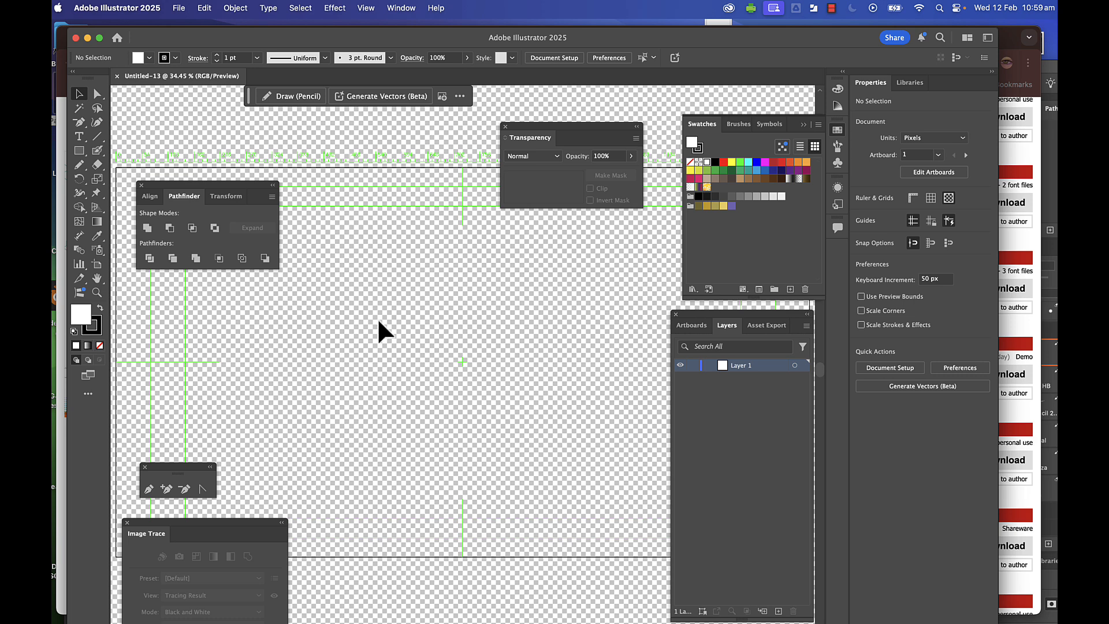
Place a line of placeholder point text near the middle of the artboard and set its font size to 72 pt.
click(81, 138)
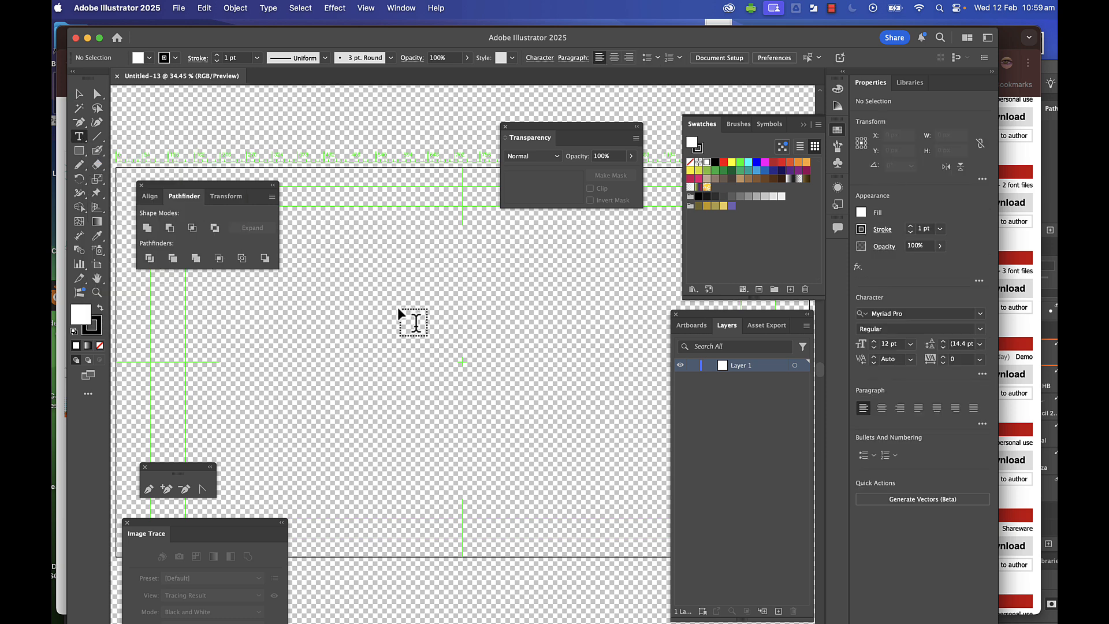
click(403, 331)
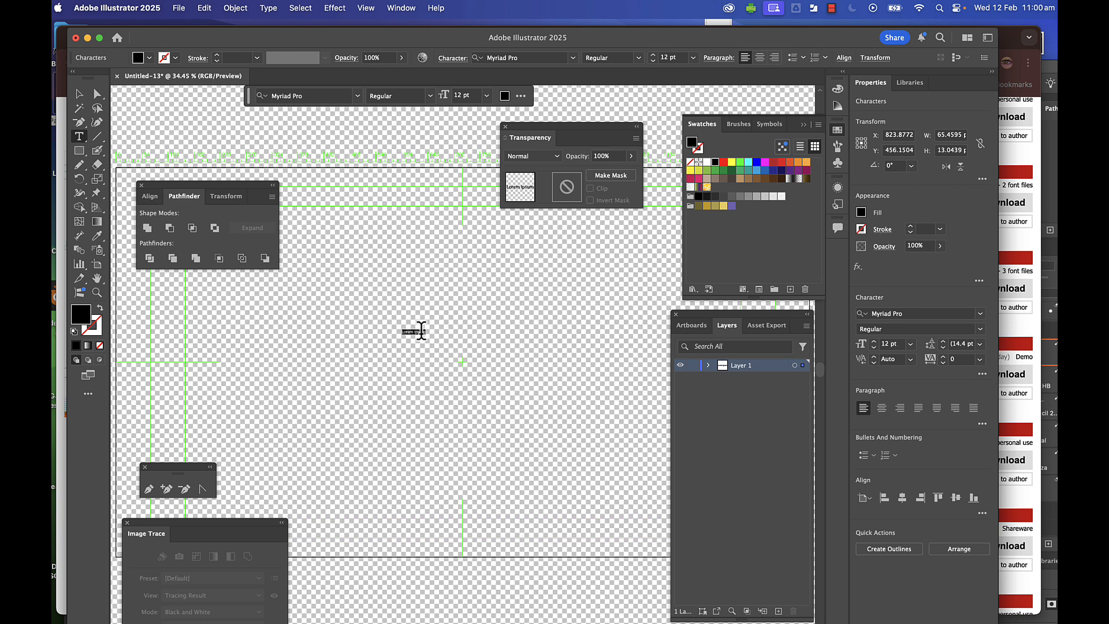
click(409, 331)
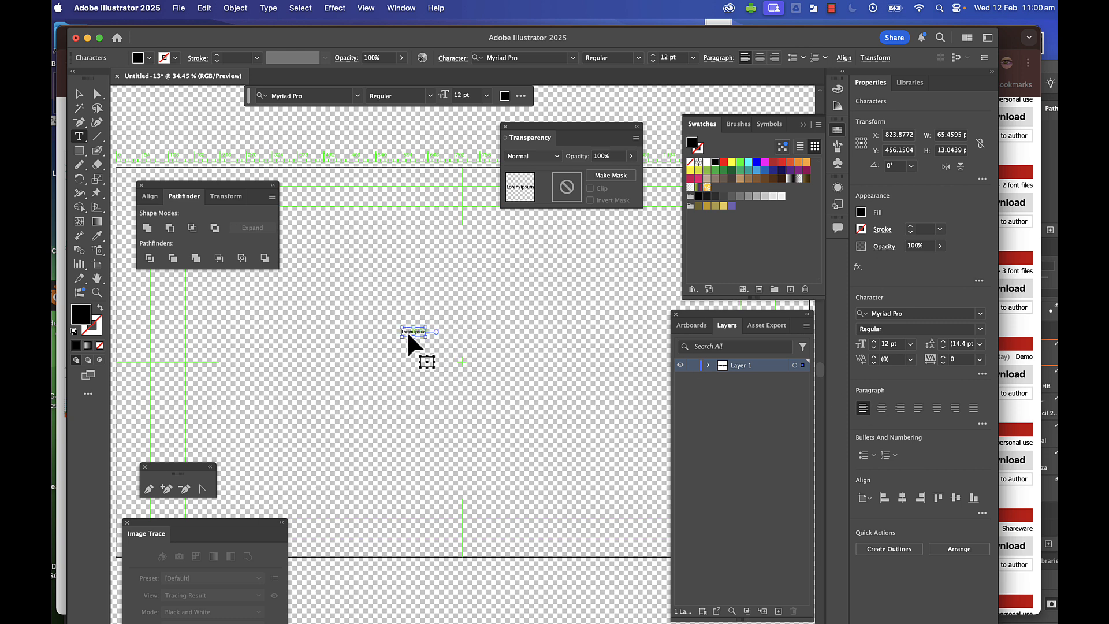
key(super+a)
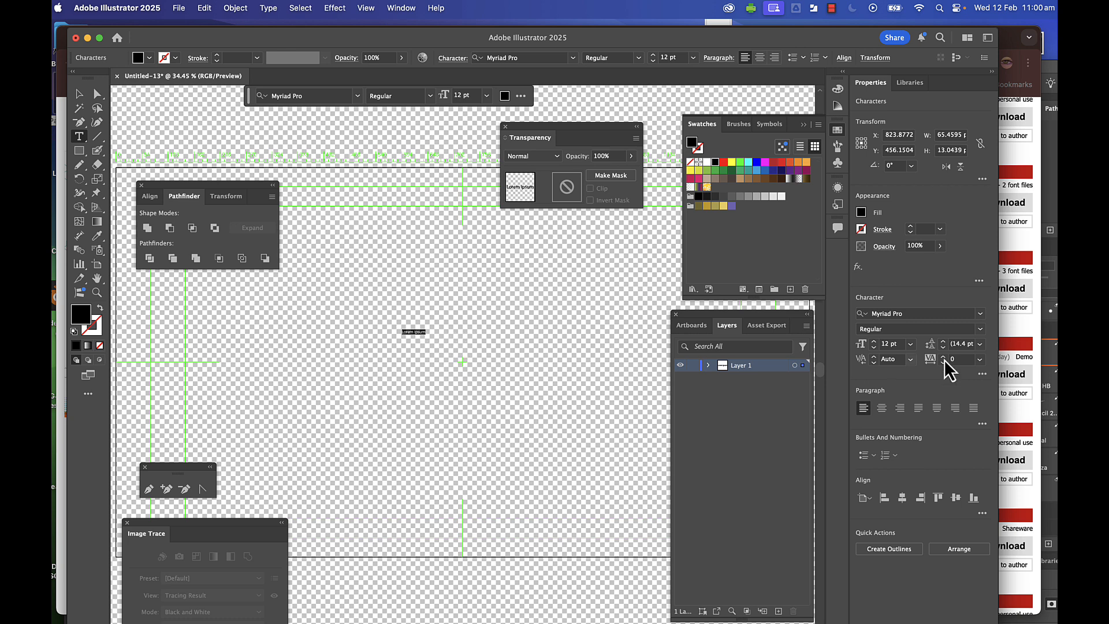
click(911, 345)
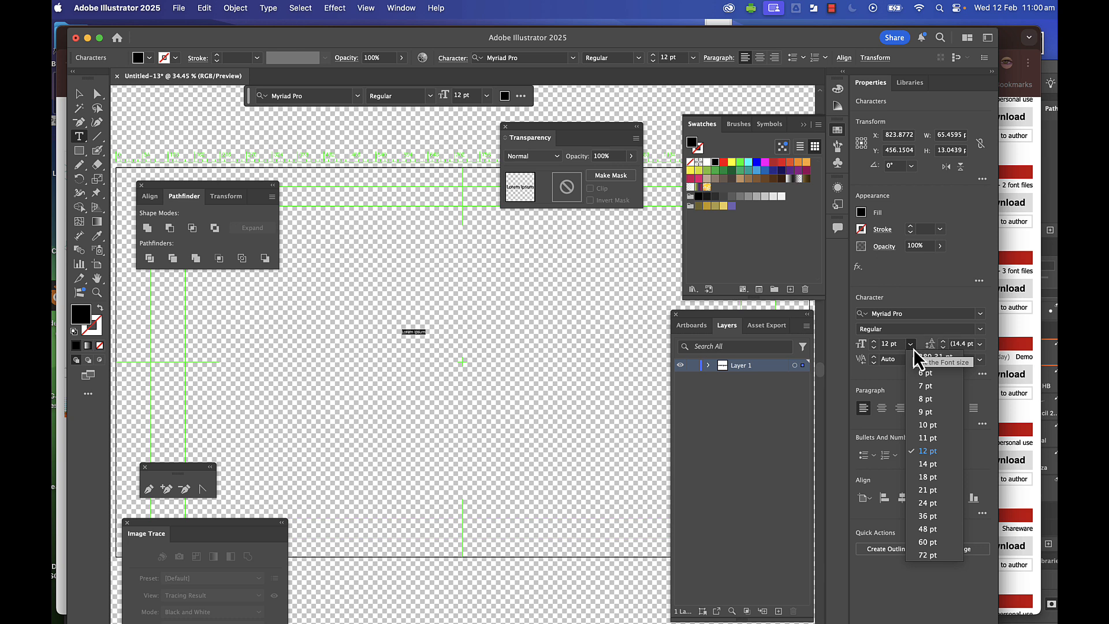
click(931, 556)
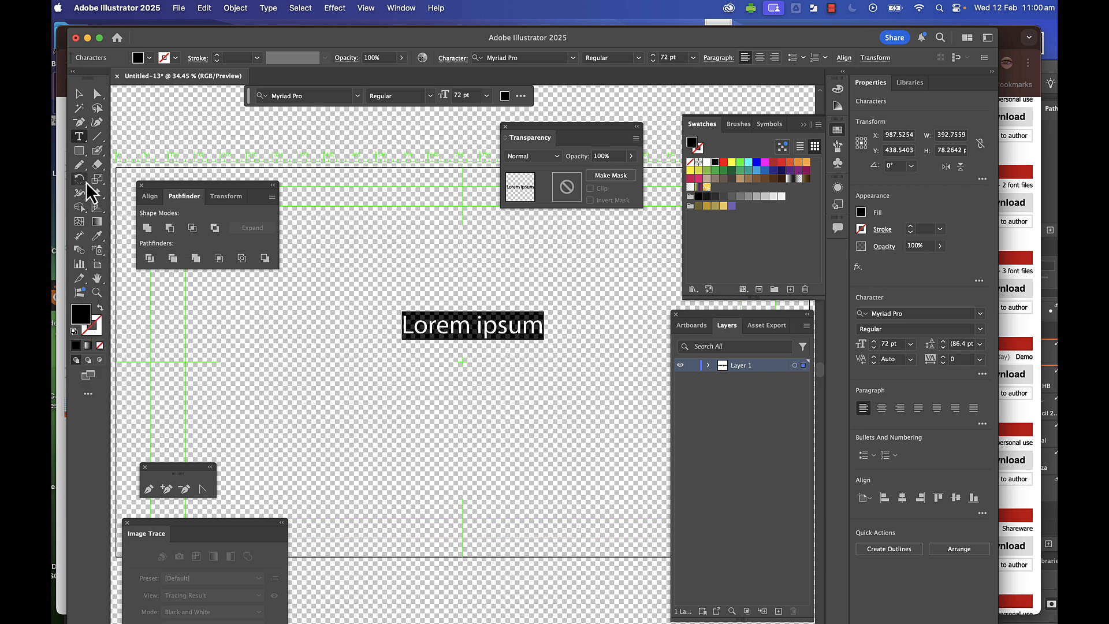
Scale the placeholder text up to about 930 px wide and position it around the artboard's centre.
click(80, 94)
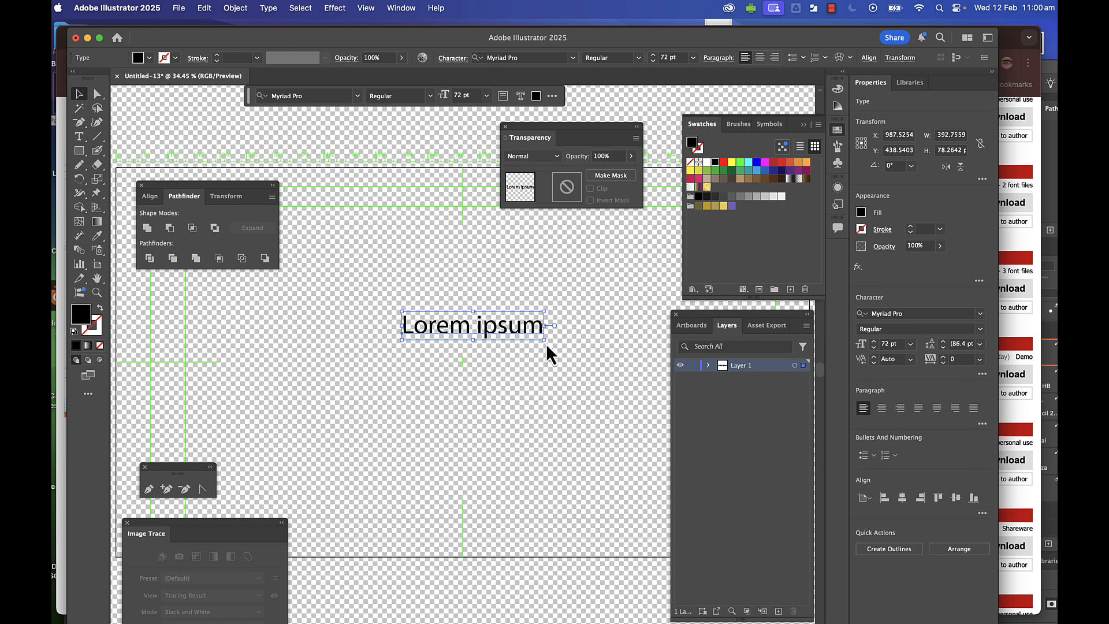
drag(545, 342, 662, 404)
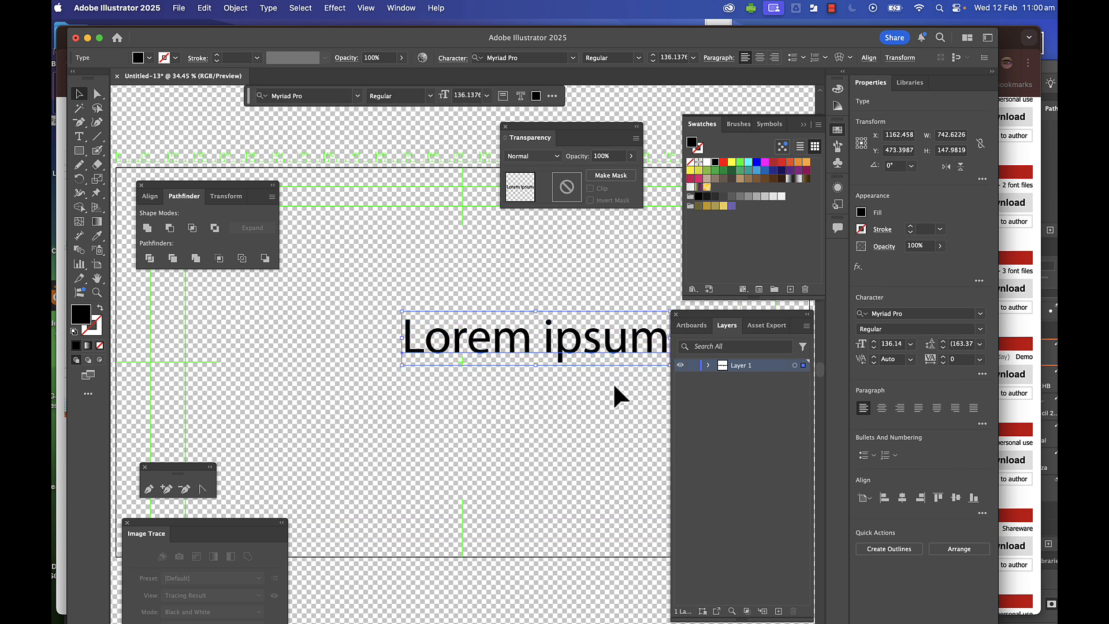
drag(597, 351, 492, 350)
drag(575, 366, 597, 347)
Set the font of the entire placeholder text to Fanky Bubble Graffiti, Regular.
double_click(607, 342)
key(super+a)
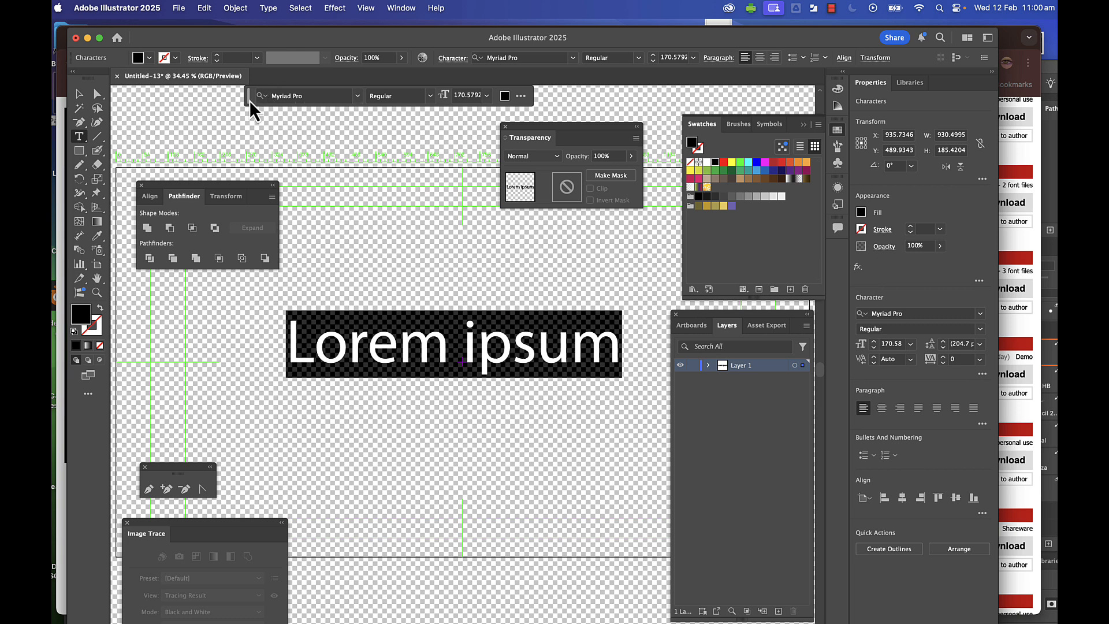
drag(251, 102, 318, 433)
click(423, 428)
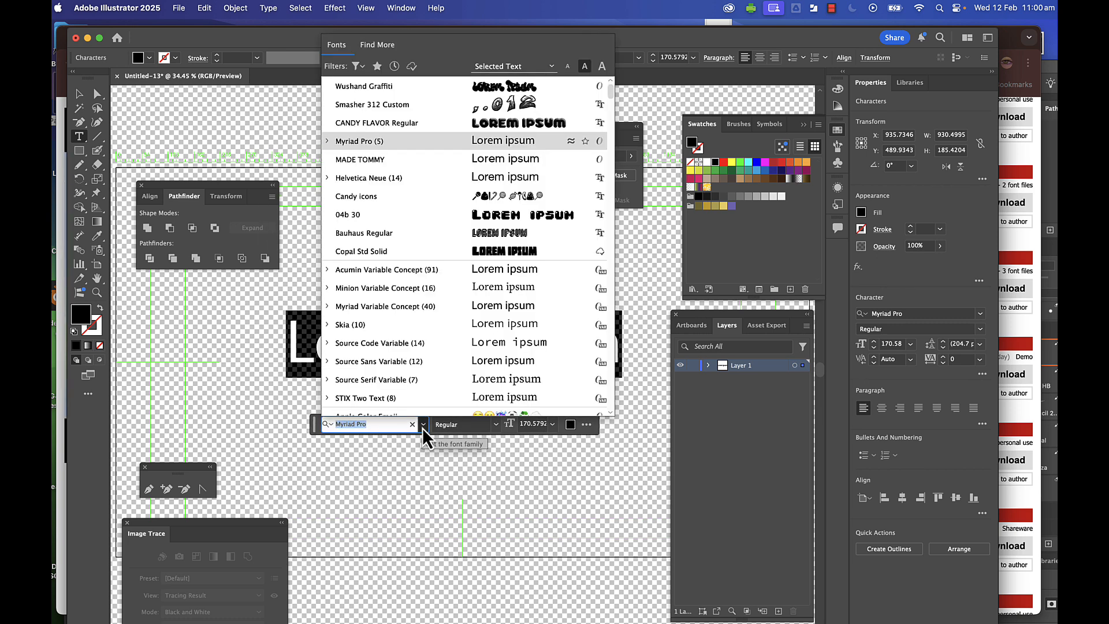
text(fan)
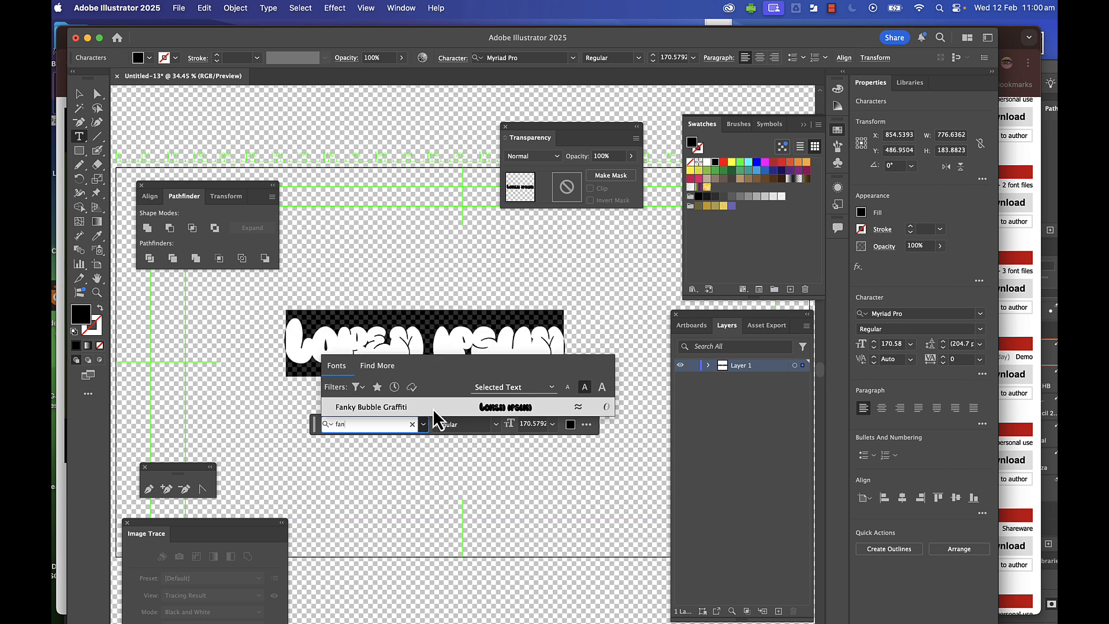
click(429, 409)
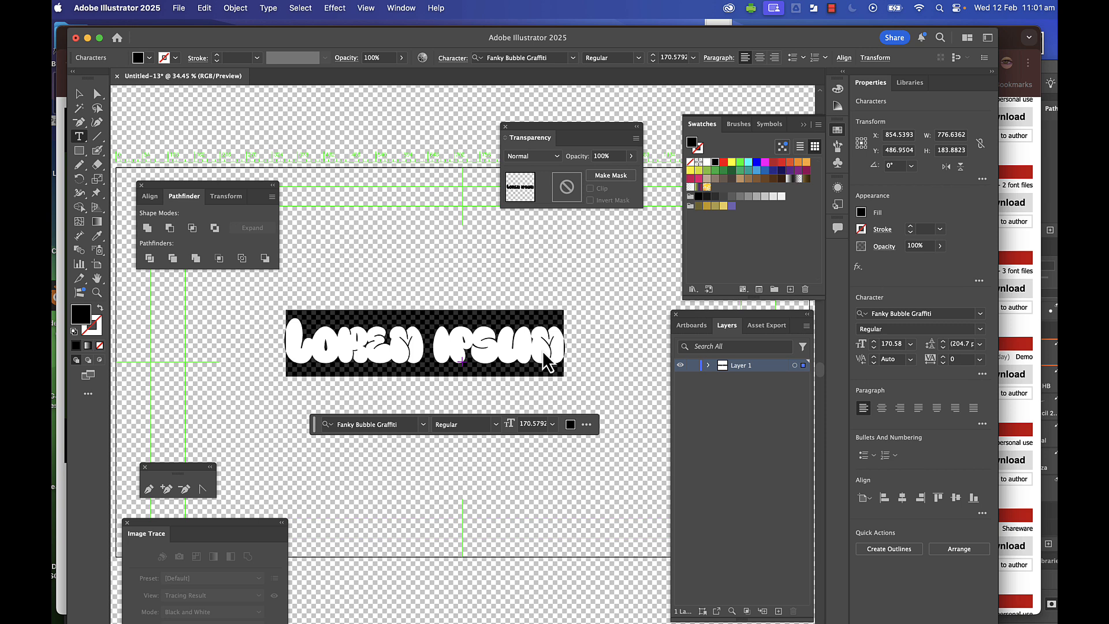
Replace the placeholder text with "Riz" and select the whole word.
key(BackSpace)
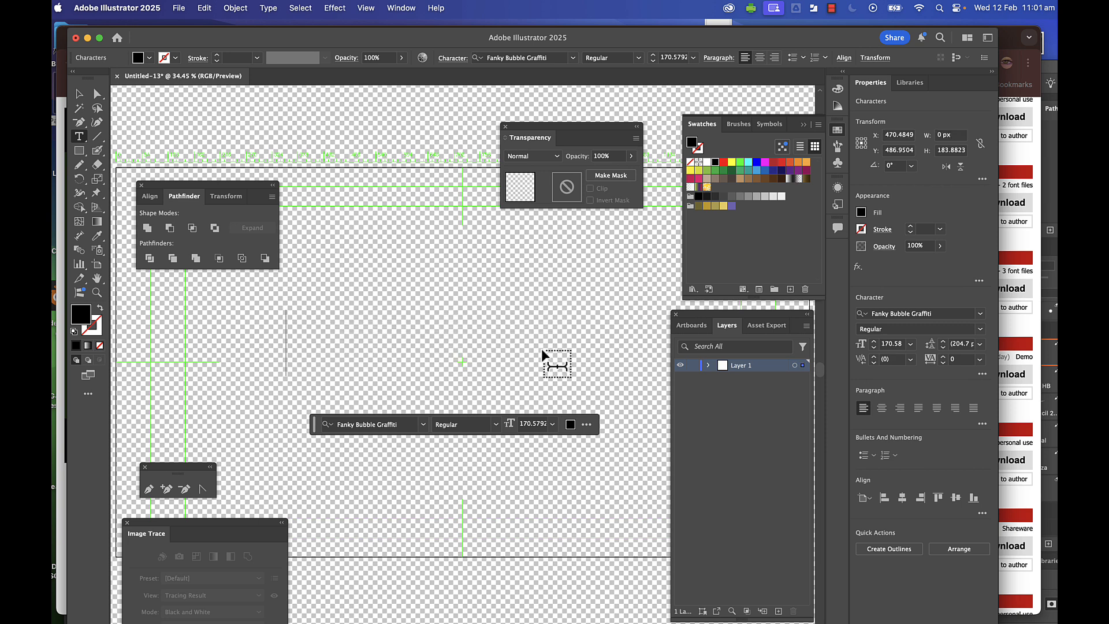
text(Ri)
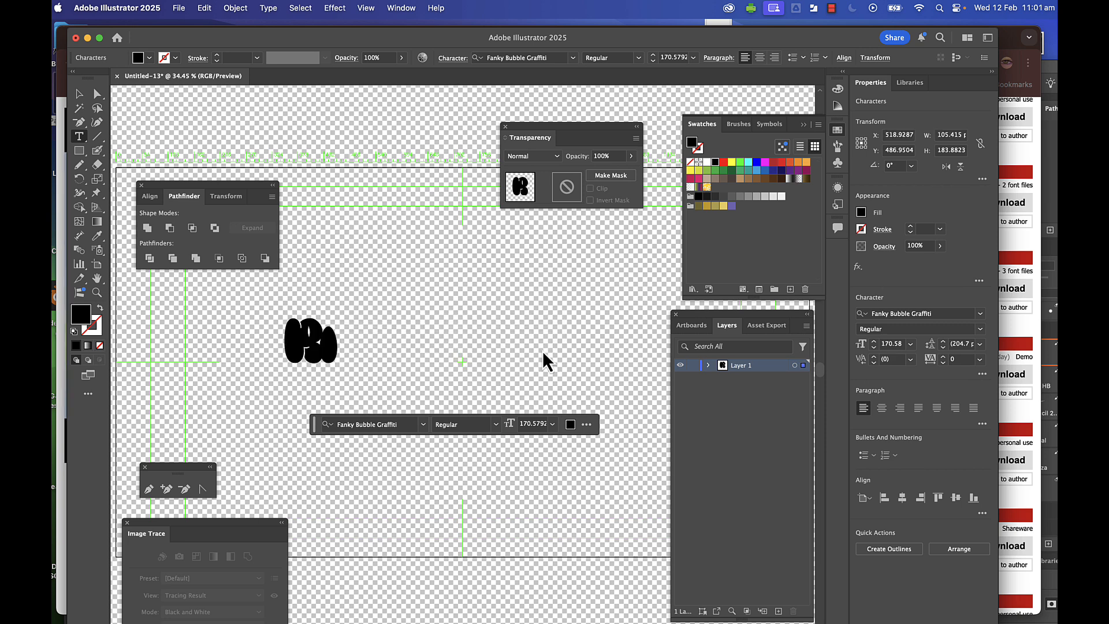
text(z)
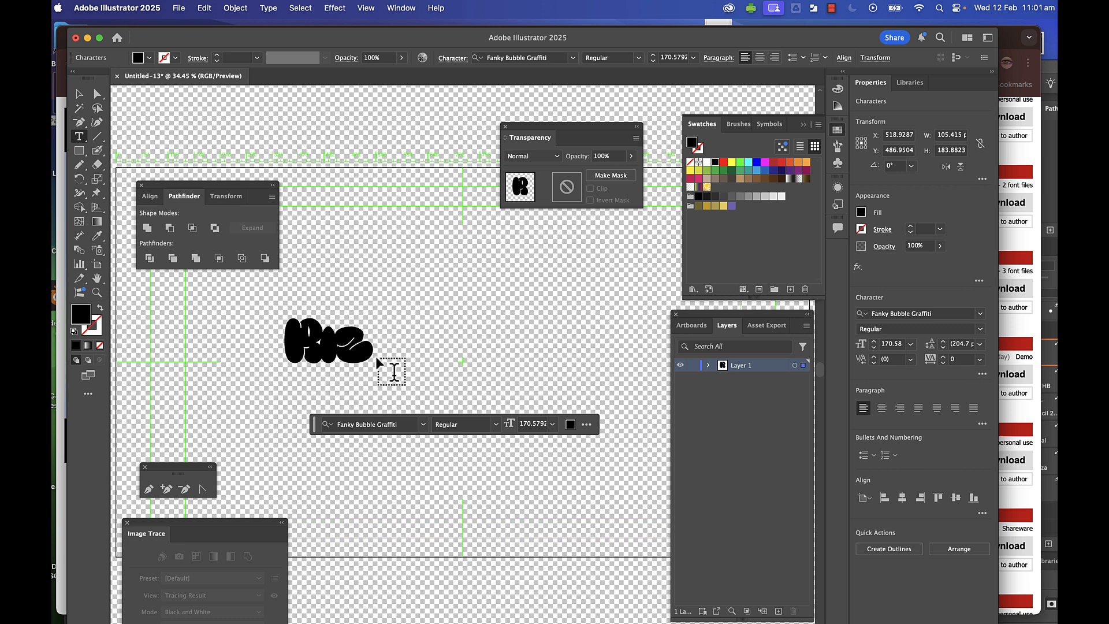
drag(368, 352, 297, 349)
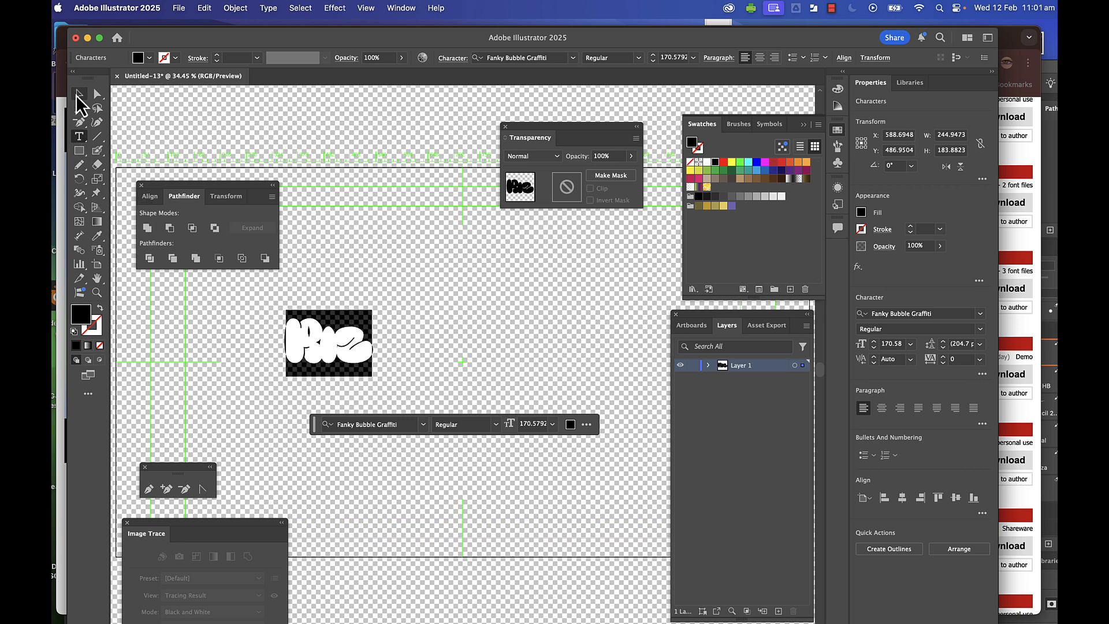
Try out several tighter and looser tracking values on the selected word "Riz".
click(943, 356)
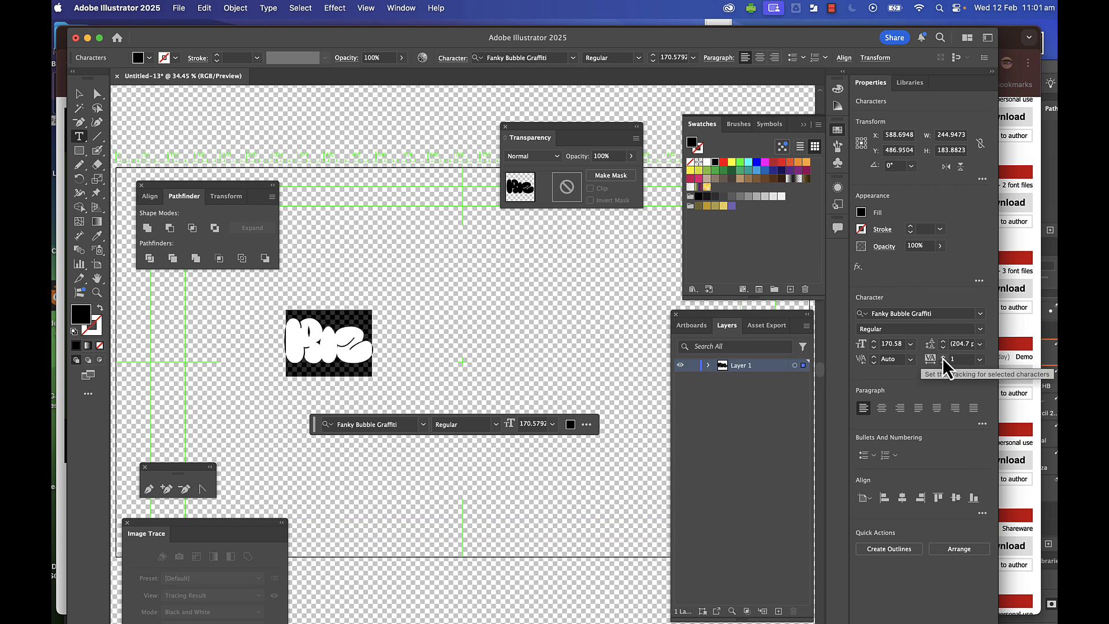
click(944, 357)
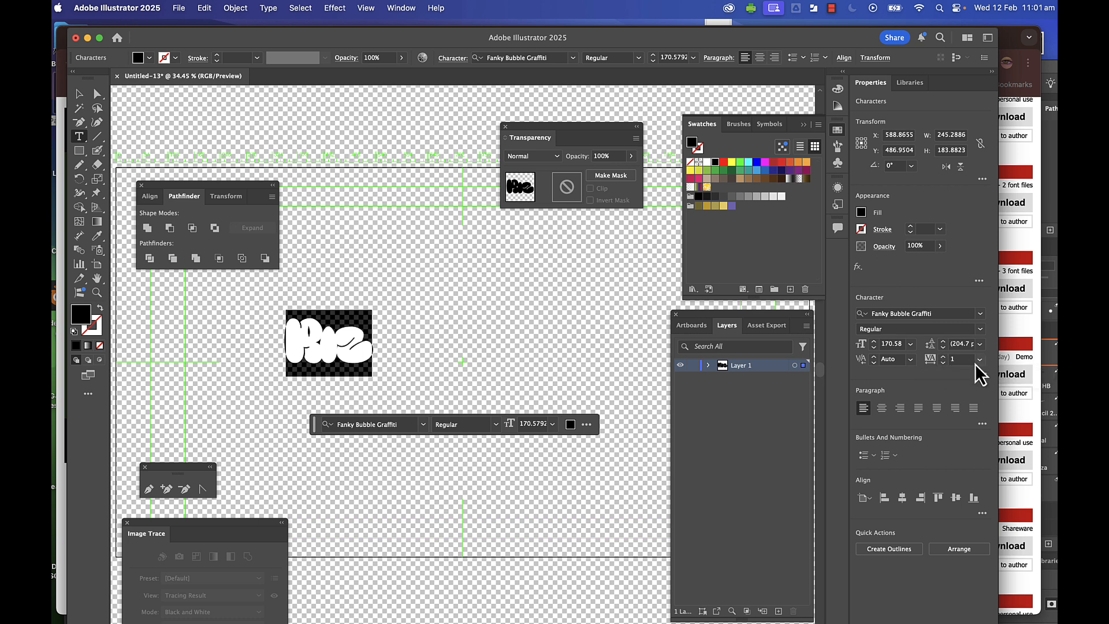
click(944, 364)
click(944, 364)
click(944, 364)
click(944, 364)
click(981, 359)
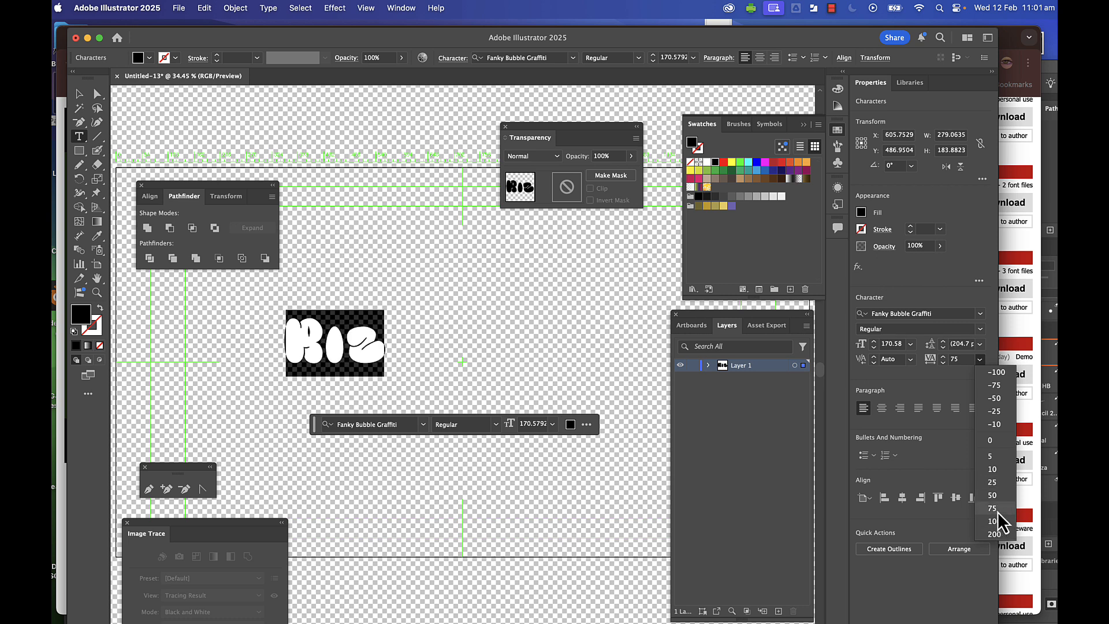
click(997, 513)
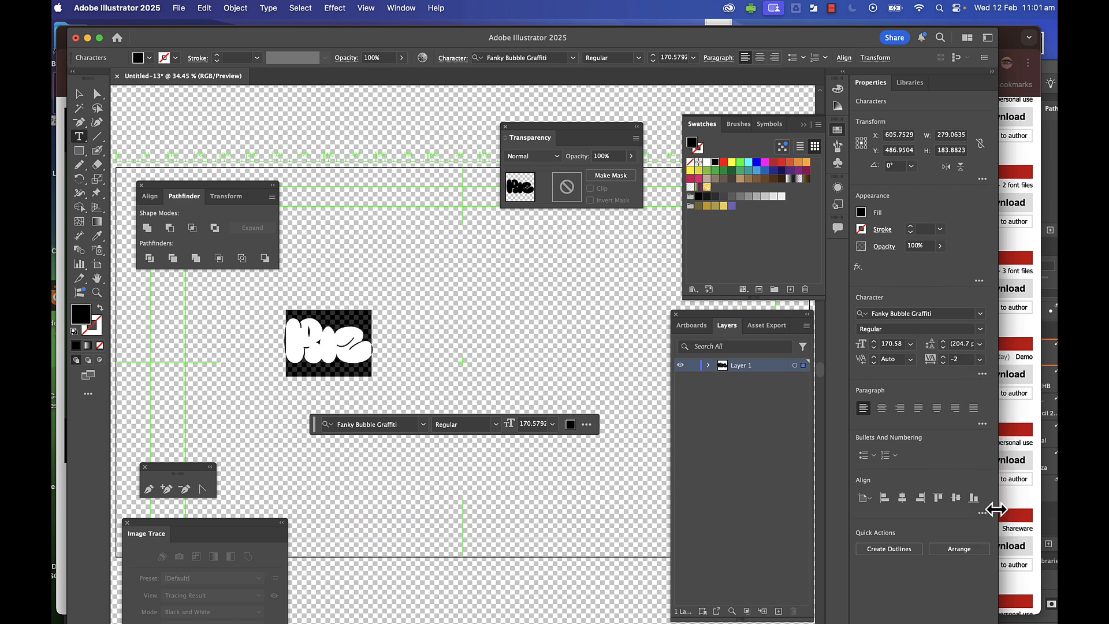
Set the tracking of the whole word "Riz" to 75.
click(980, 345)
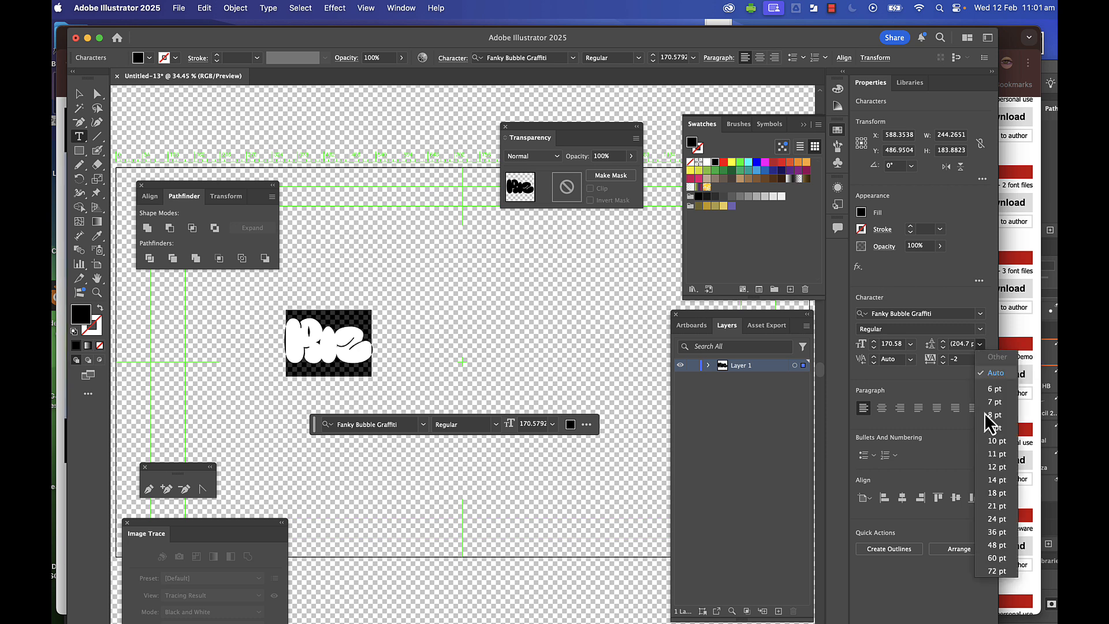
click(316, 335)
drag(366, 341, 299, 337)
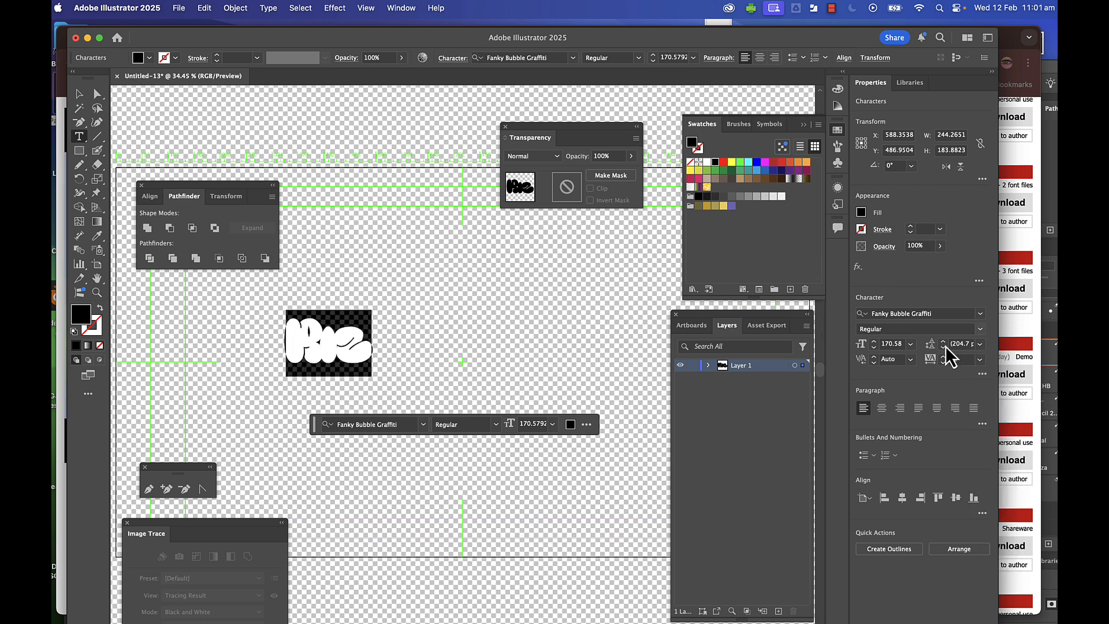
click(979, 361)
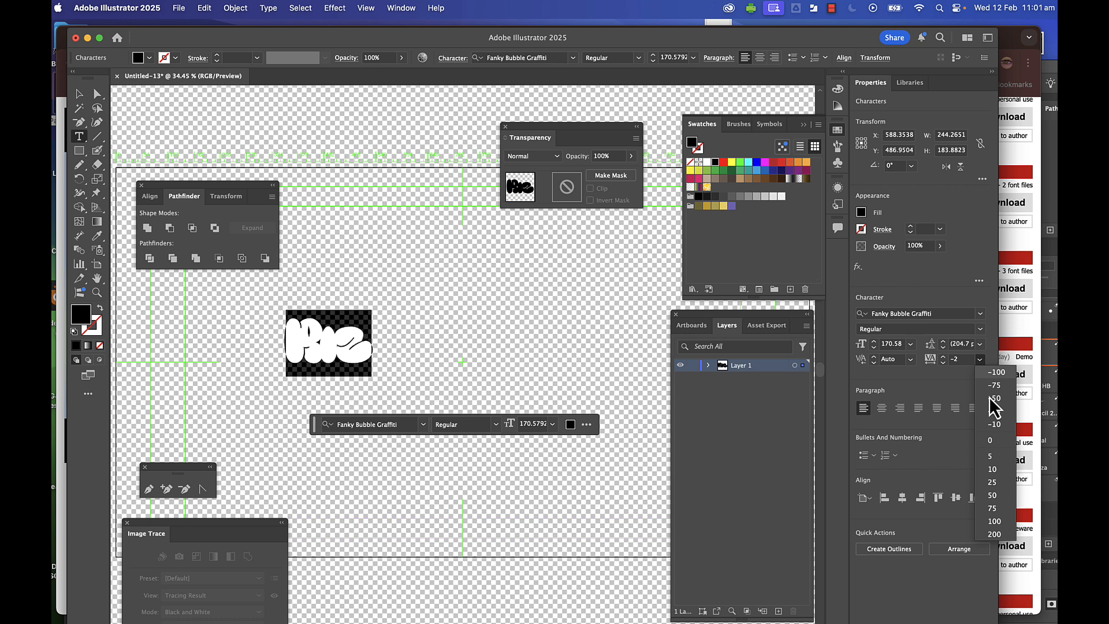
click(993, 509)
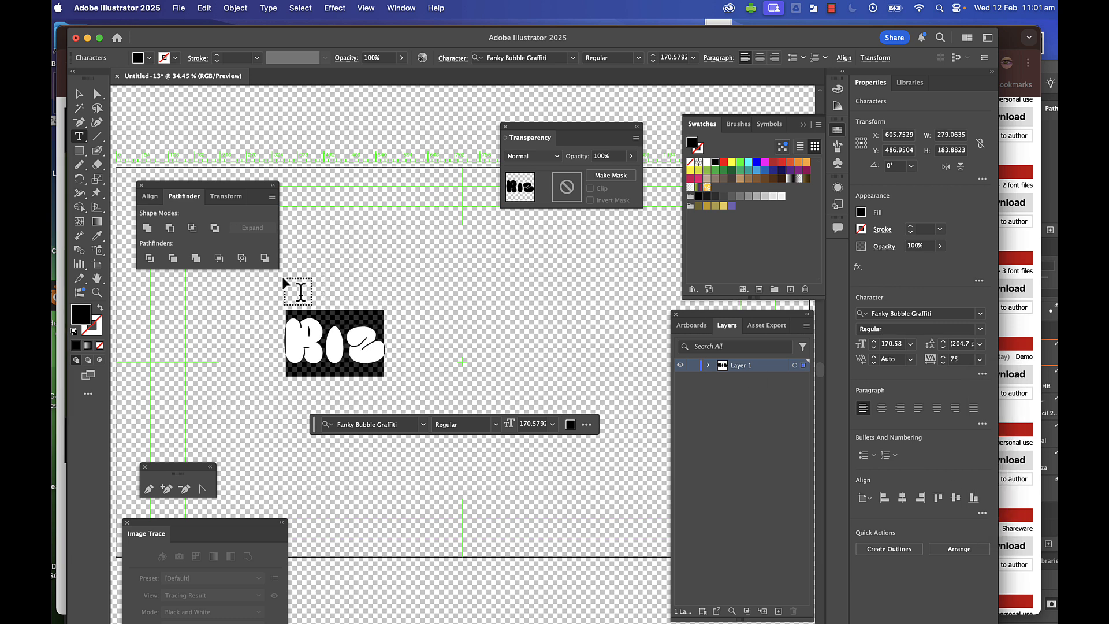
Scale the "Riz" text up to about 707 px wide and position it around the artboard's centre.
click(80, 95)
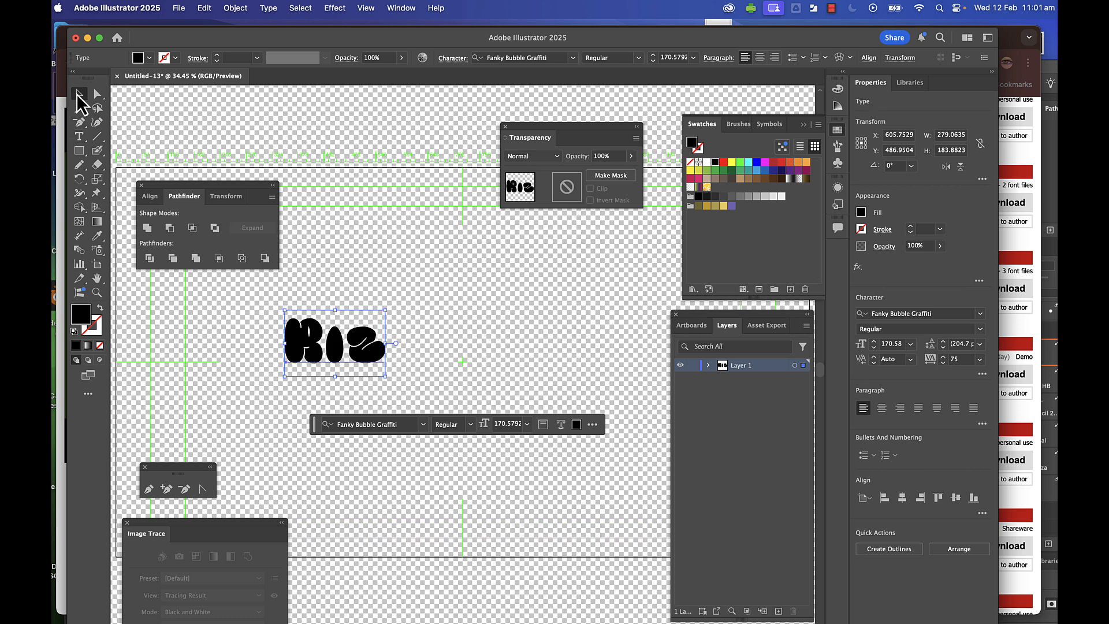
drag(386, 331, 589, 193)
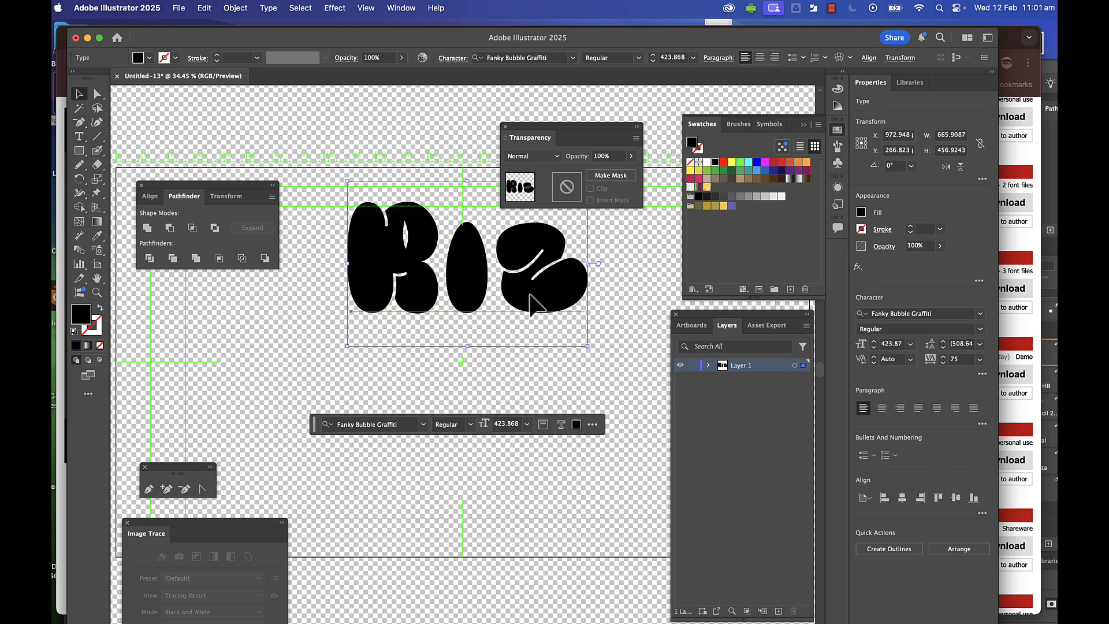
drag(528, 297, 517, 398)
drag(578, 289, 589, 267)
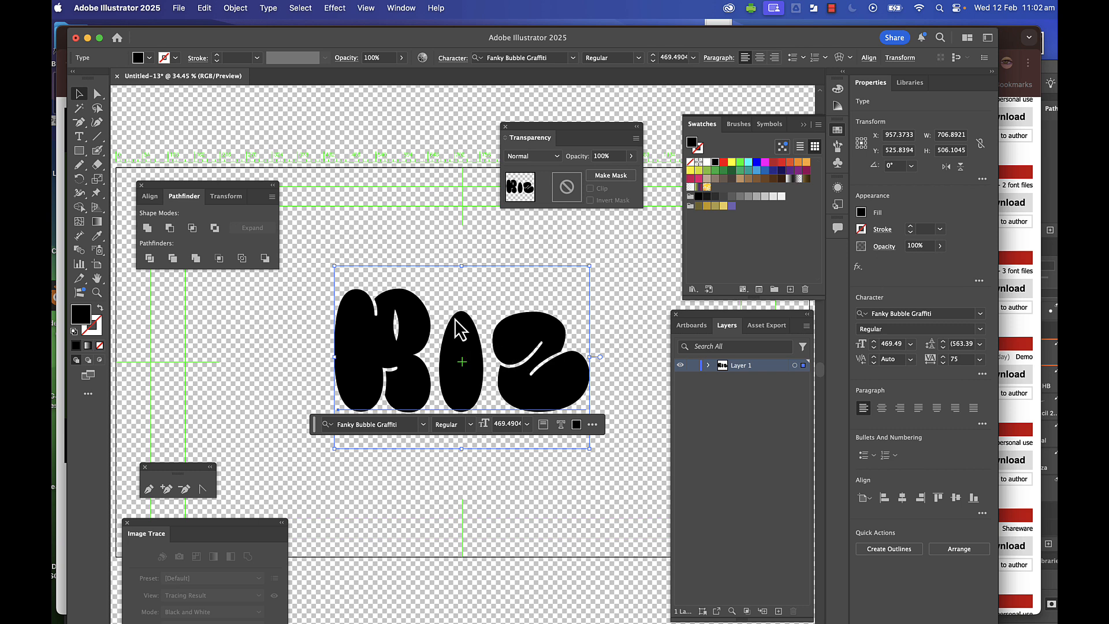
Convert the "Riz" text to outlines and ungroup it into separate letter shapes.
click(269, 8)
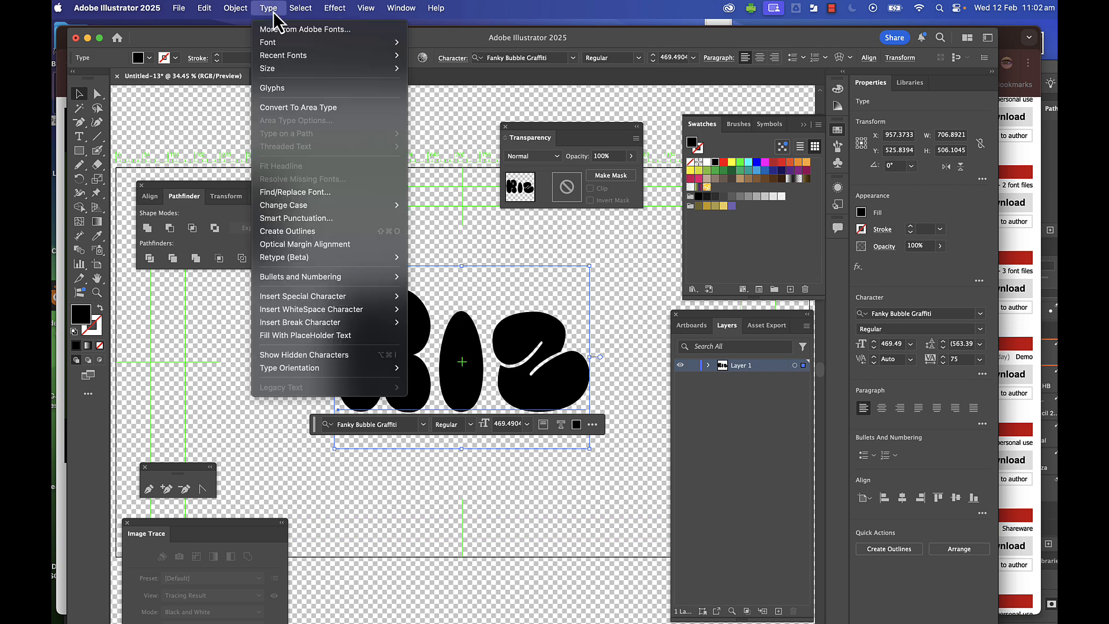
click(298, 234)
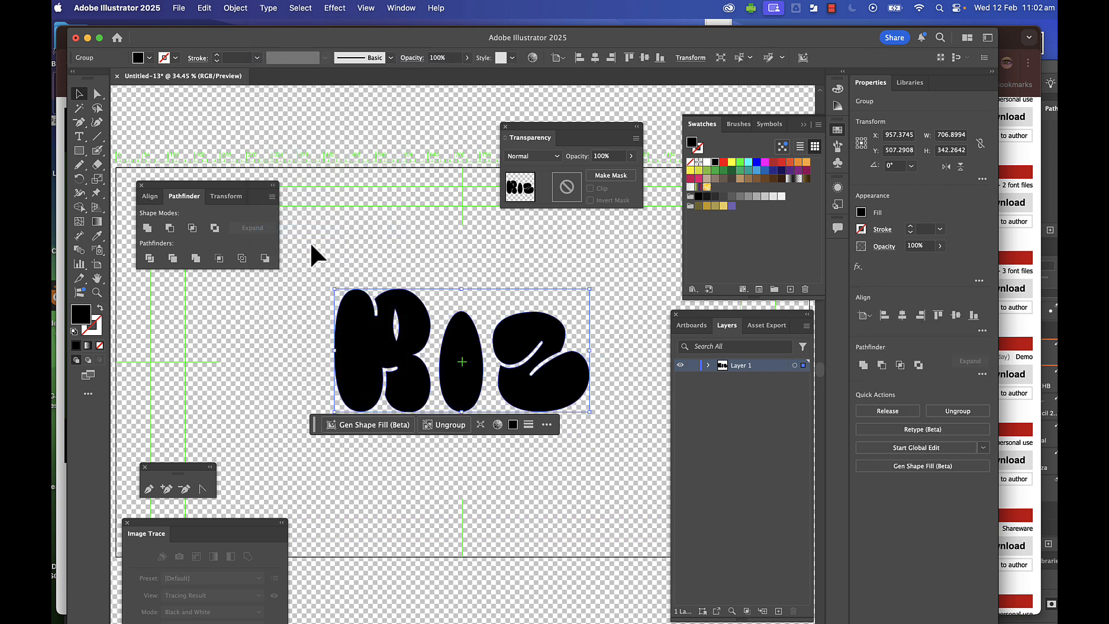
click(386, 237)
click(454, 324)
drag(461, 345, 457, 341)
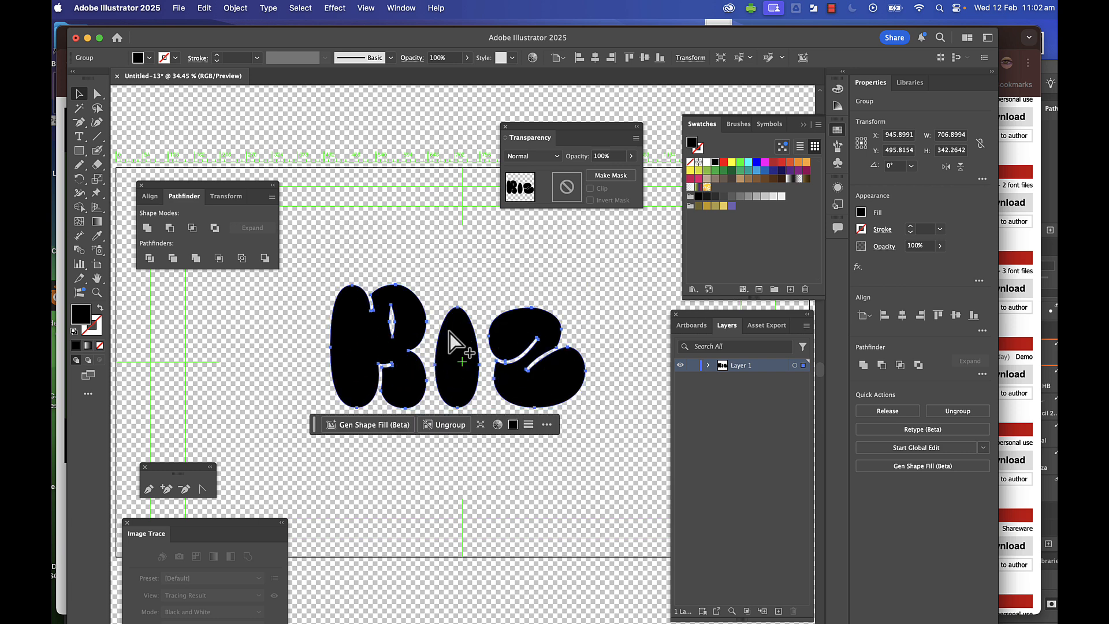
key(super+alt+g)
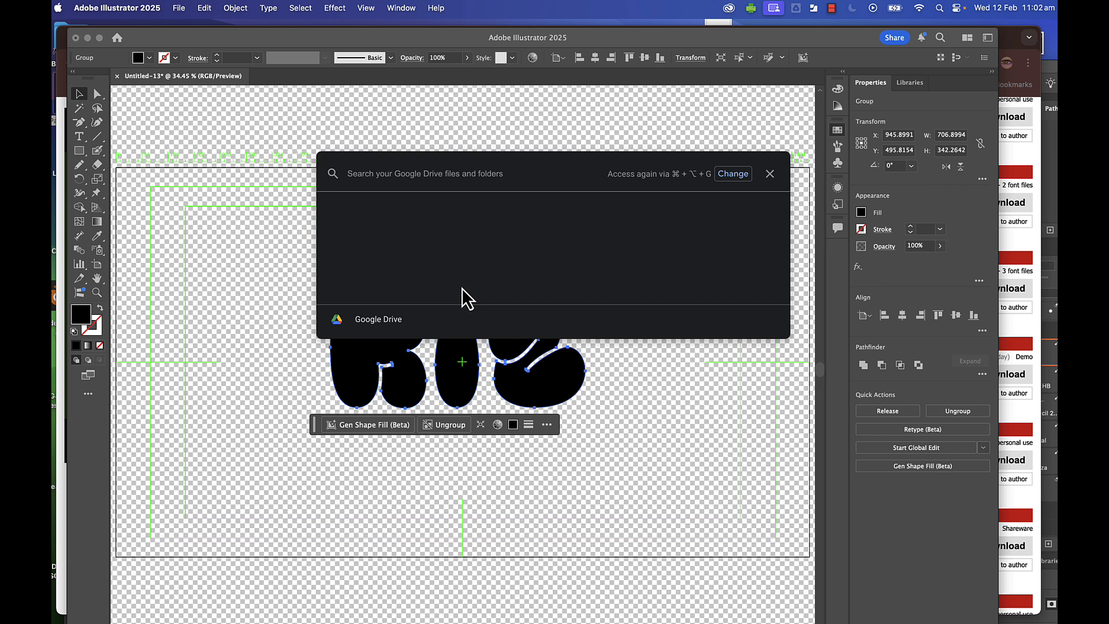
click(339, 138)
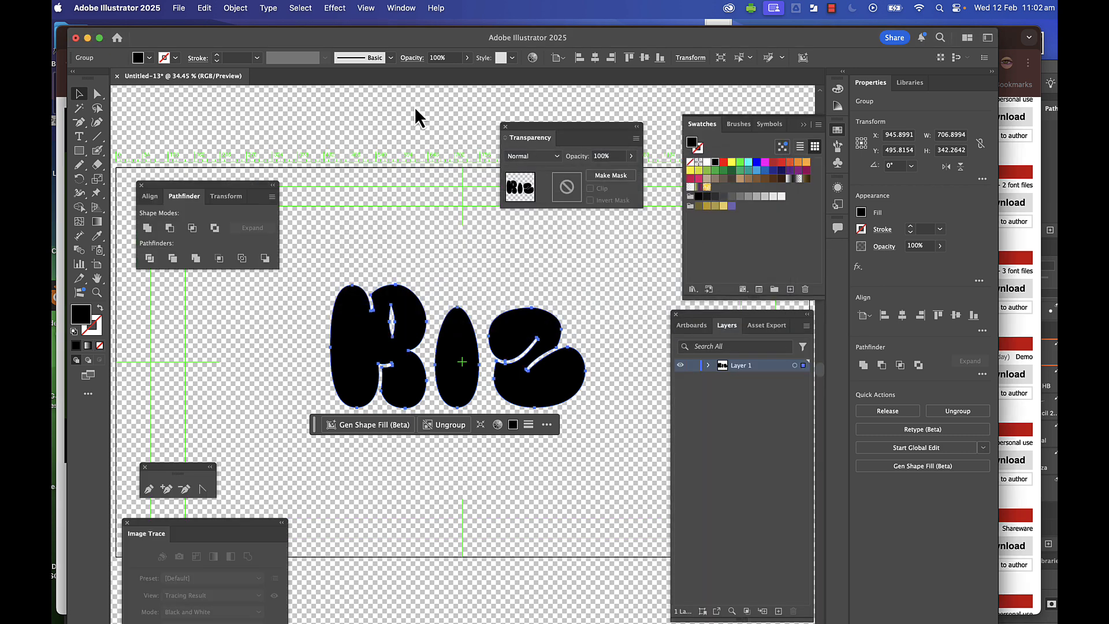
key(super+8)
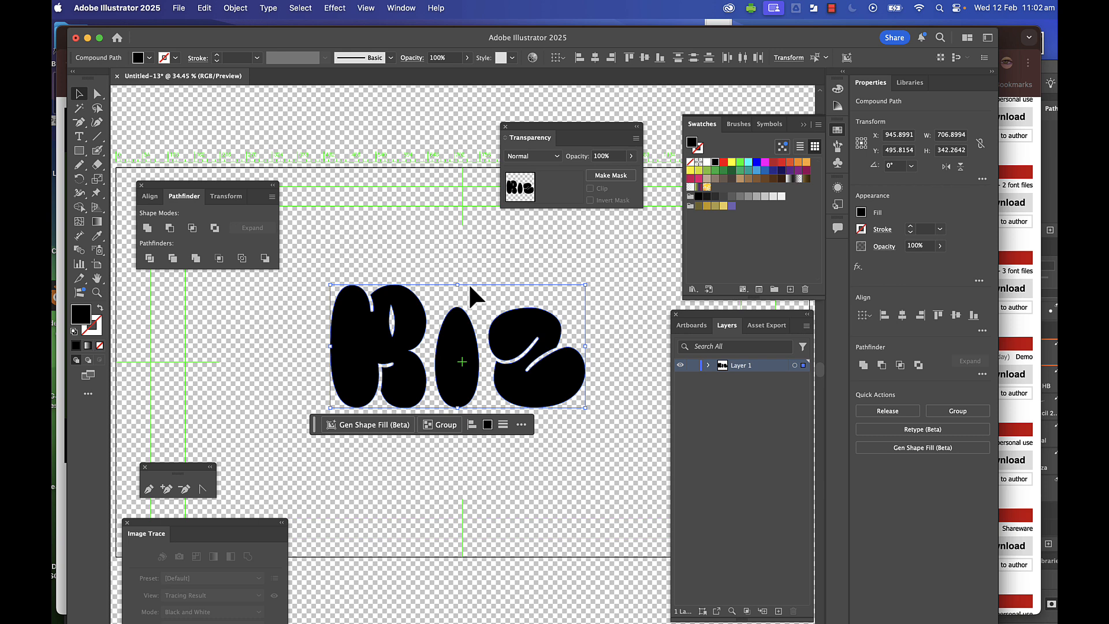
Select the outlined letters one by one and shift the z about 8 px up and to the left.
click(525, 328)
click(456, 351)
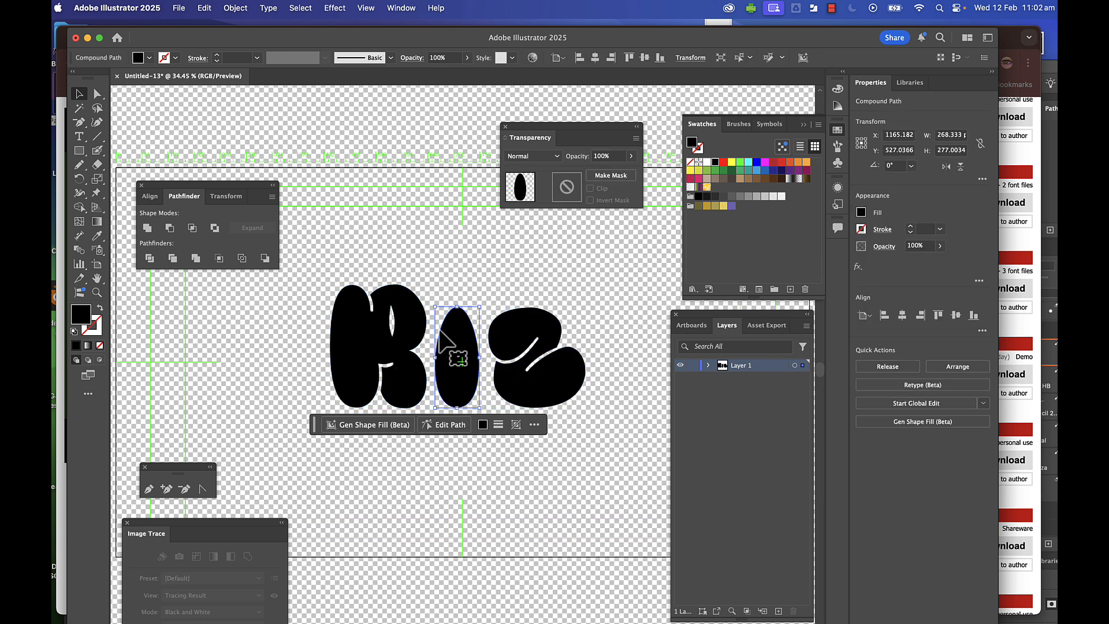
click(373, 349)
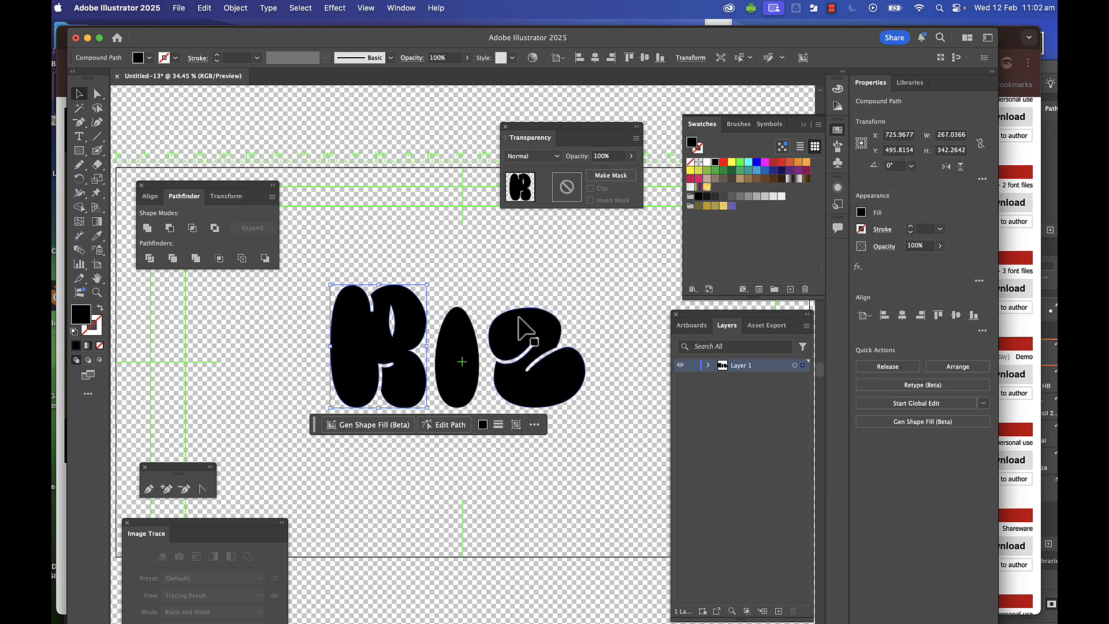
click(526, 354)
drag(528, 342, 520, 327)
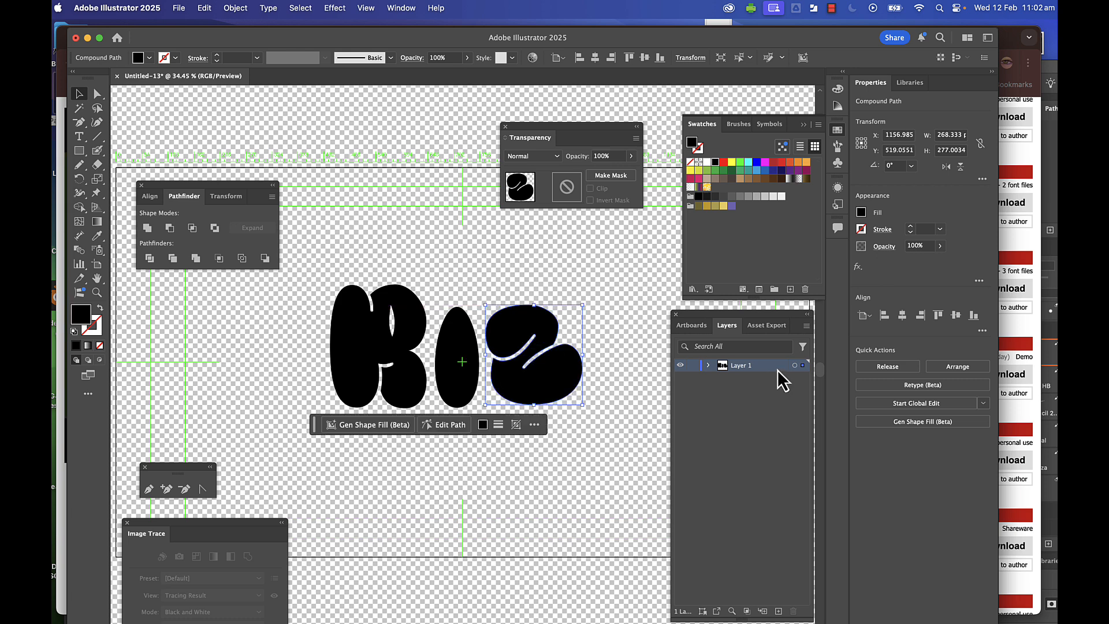
Change the highlight colour of Layer 1 to Magenta in its layer options.
double_click(777, 371)
click(595, 319)
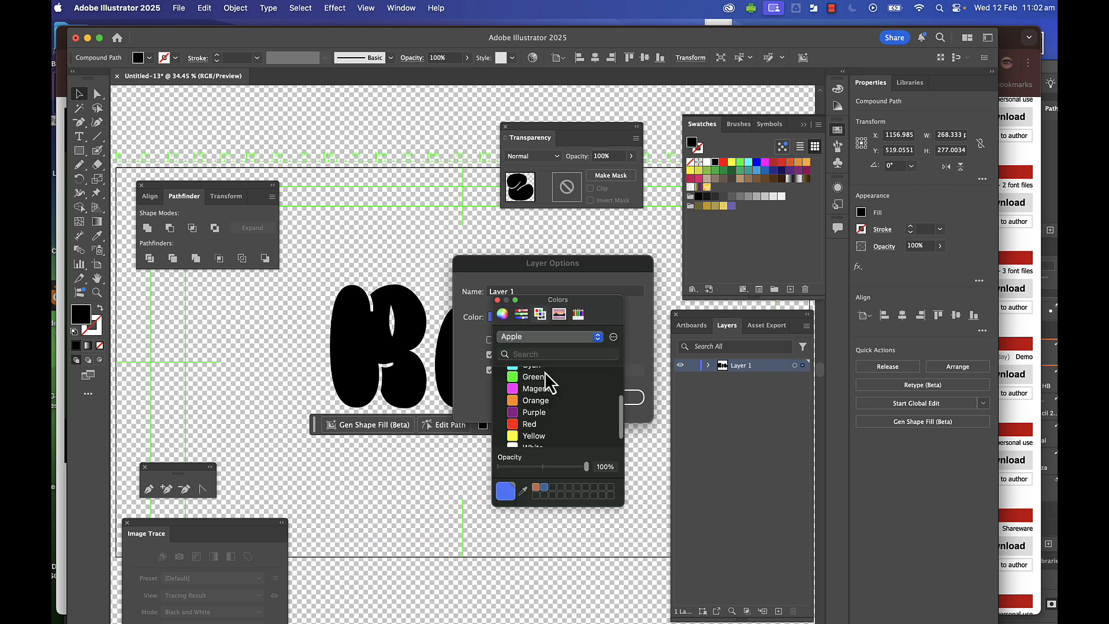
click(517, 390)
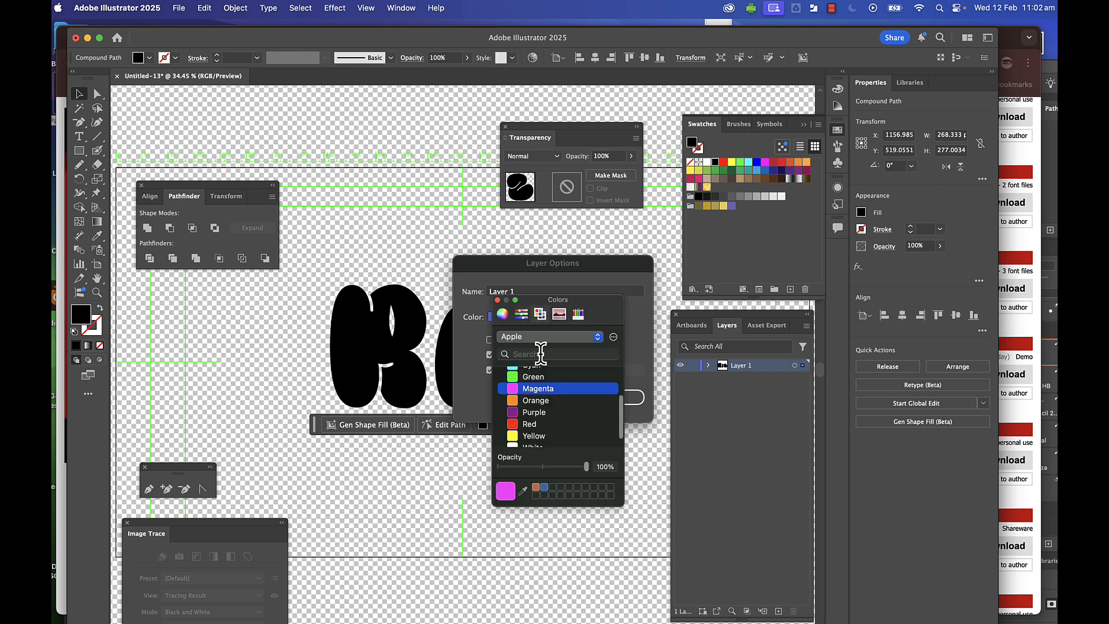
click(498, 300)
click(624, 399)
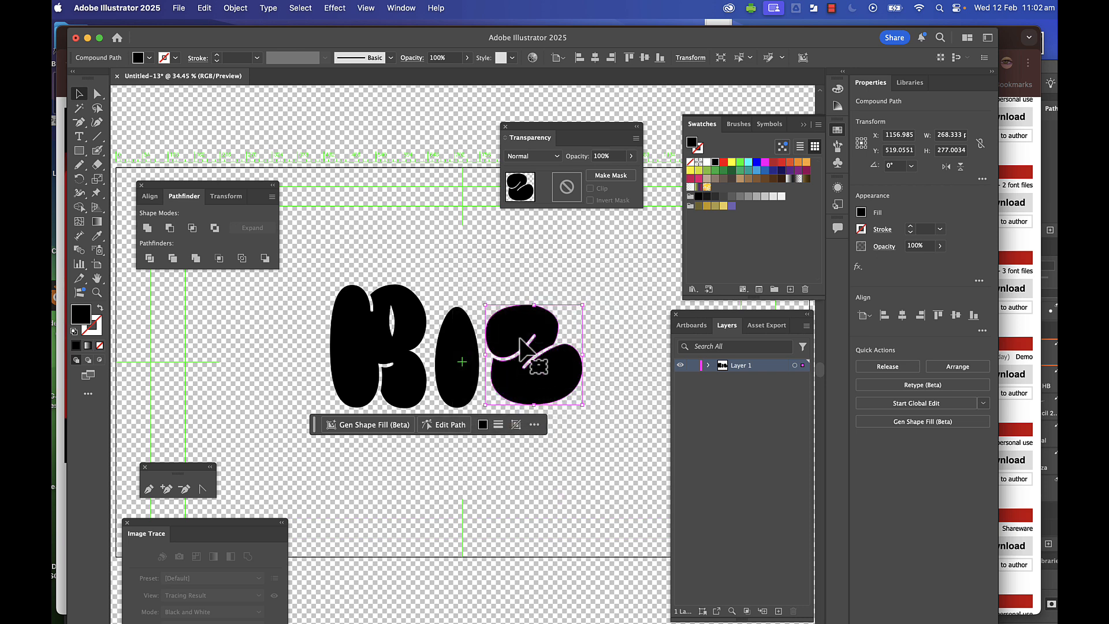
Move the i close against the R and shorten it from above to leave room for a dot.
click(471, 334)
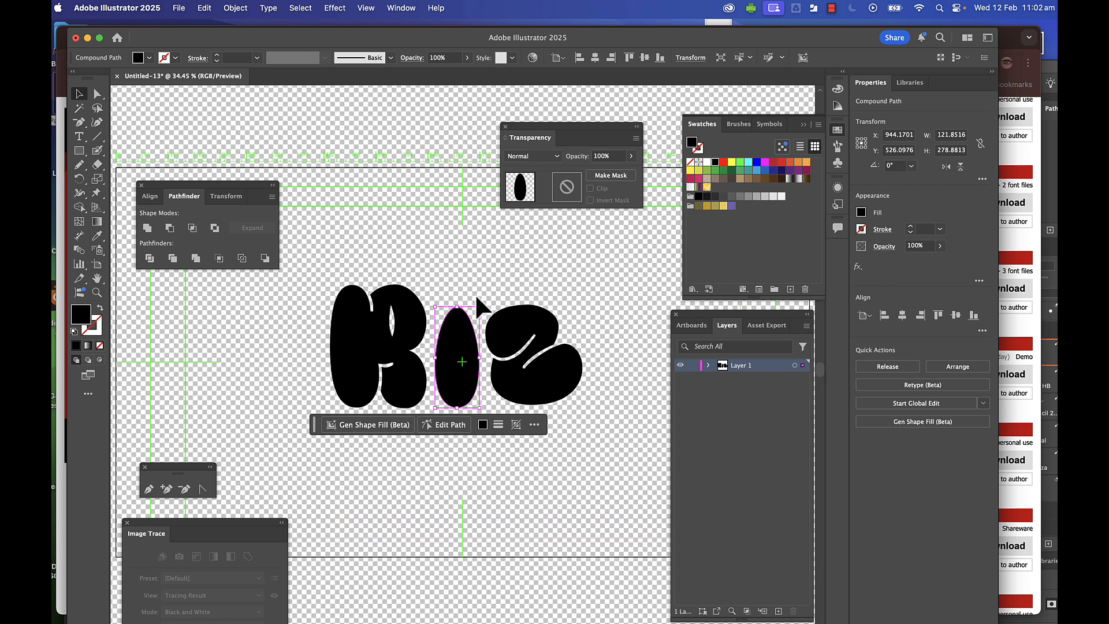
click(469, 244)
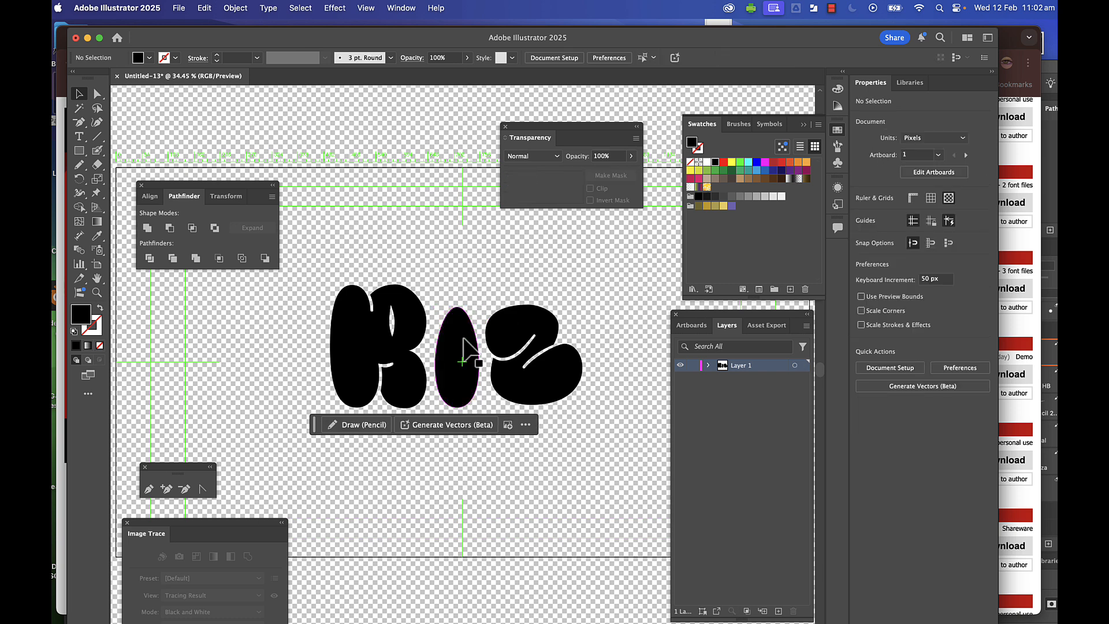
mouse_move(463, 349)
mouse_down()
mouse_move(441, 338)
mouse_move(453, 352)
mouse_up()
drag(475, 308, 473, 350)
Rotate the z about 6° clockwise and tuck it against the shortened i.
mouse_move(558, 301)
mouse_down()
mouse_move(567, 318)
mouse_move(558, 314)
mouse_up()
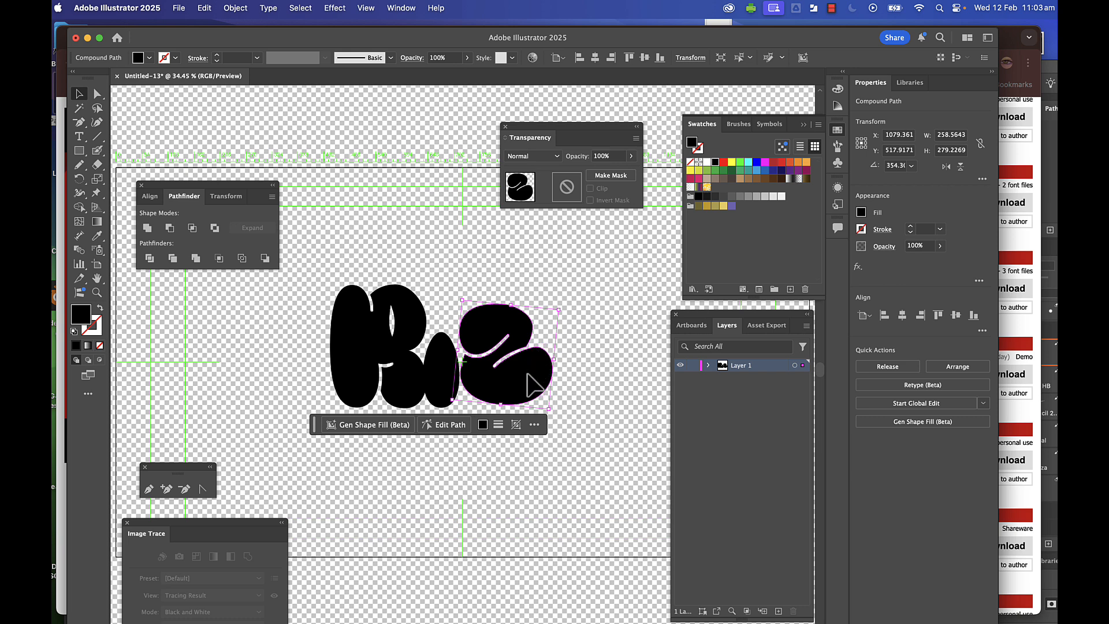
drag(527, 376, 524, 383)
click(483, 263)
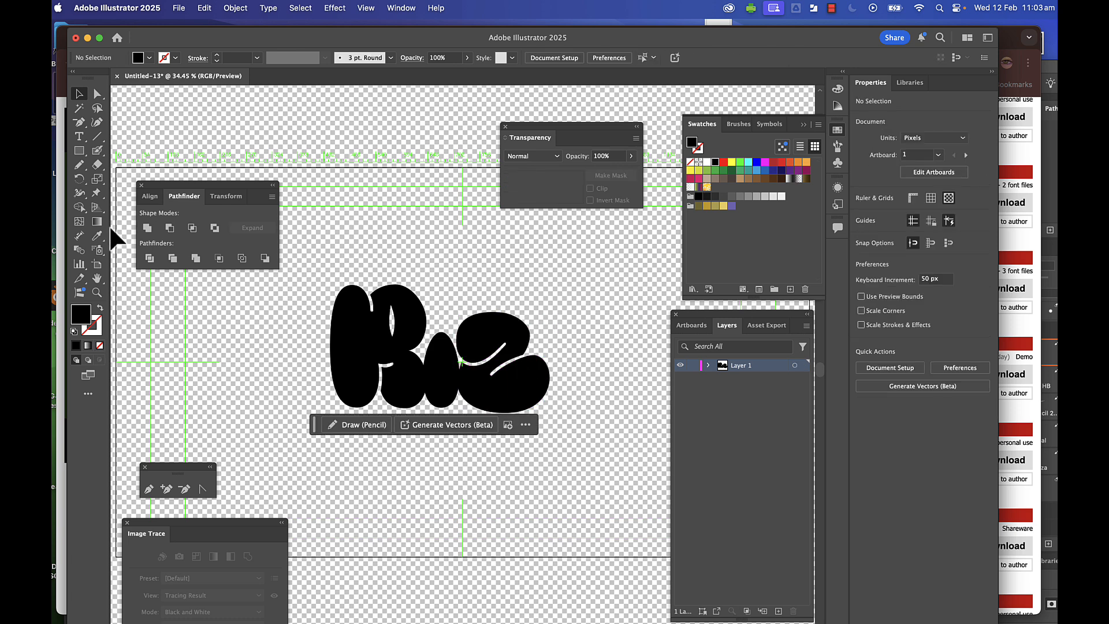
Draw a black circle about 84 px in diameter as the dot directly above the i.
click(81, 150)
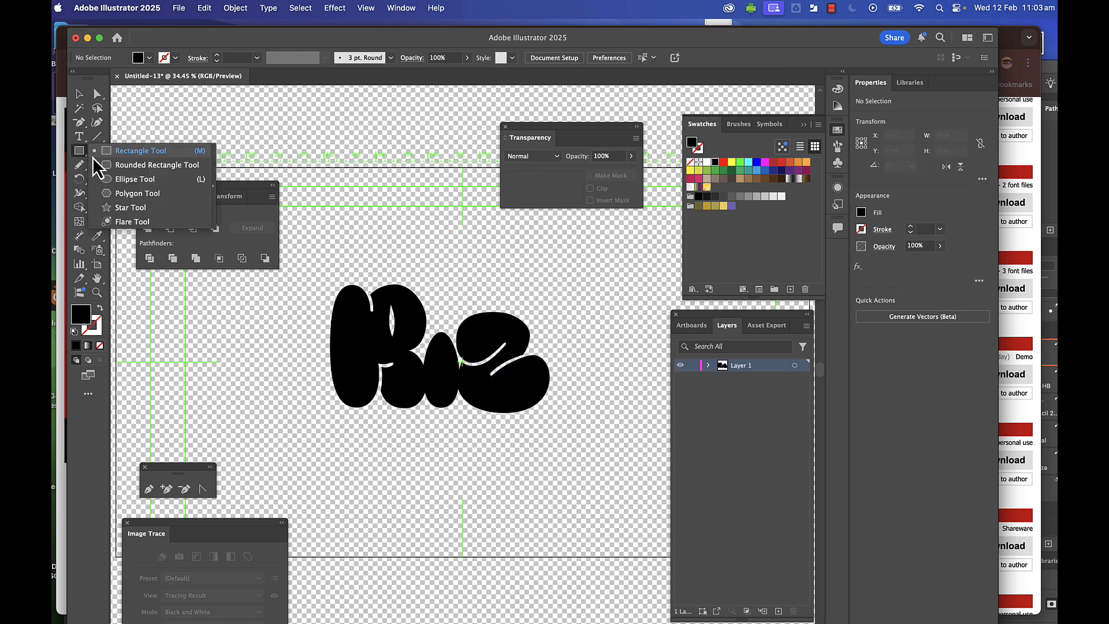
click(110, 178)
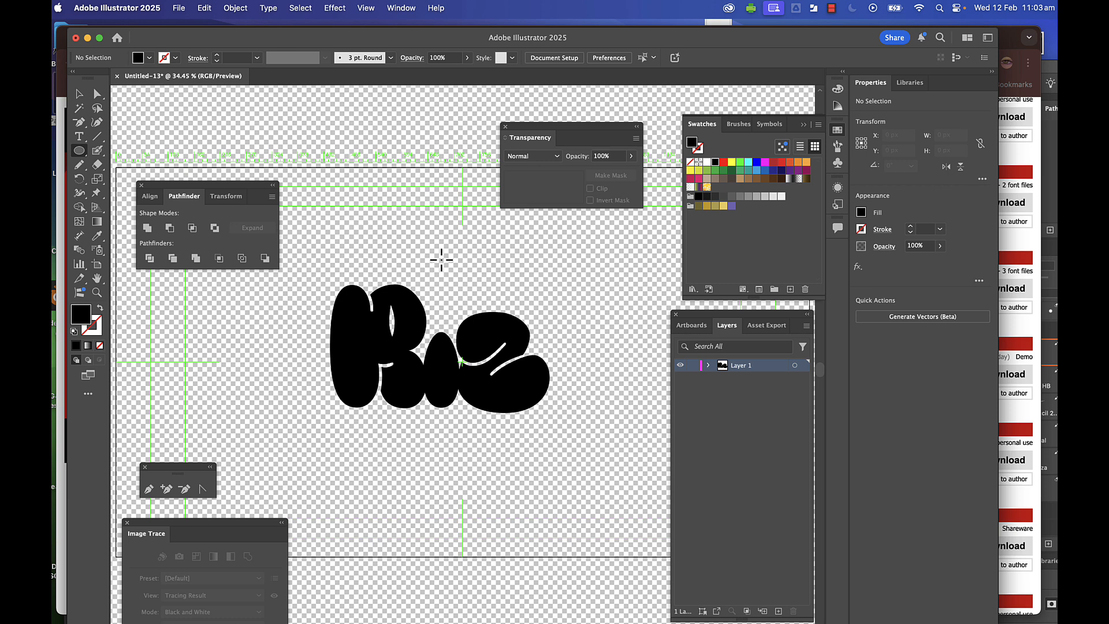
drag(441, 263, 450, 307)
click(79, 94)
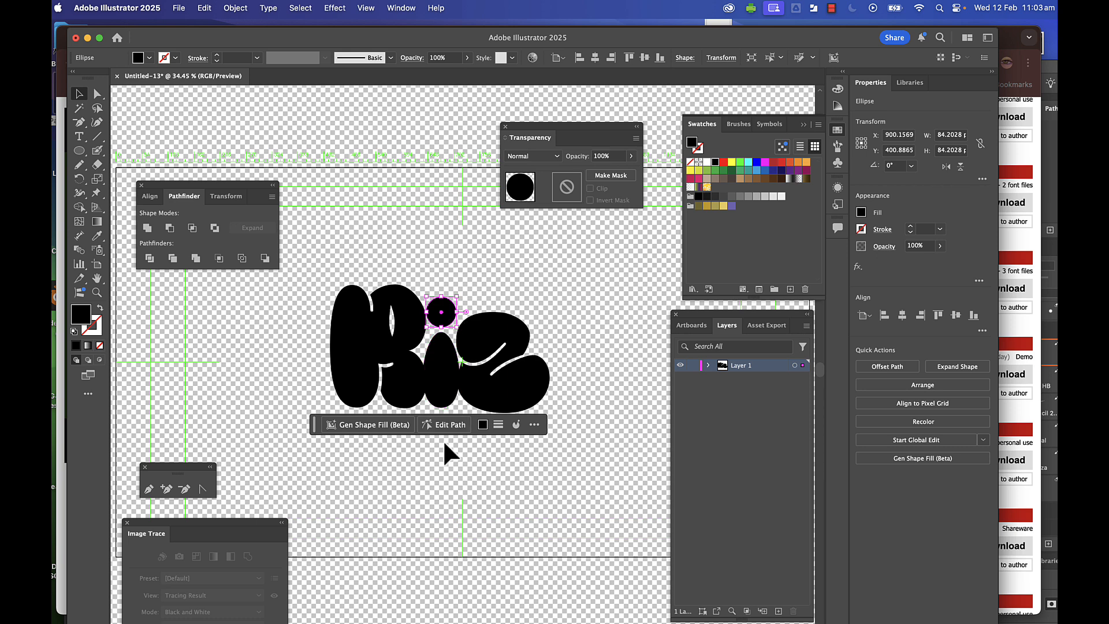
click(442, 460)
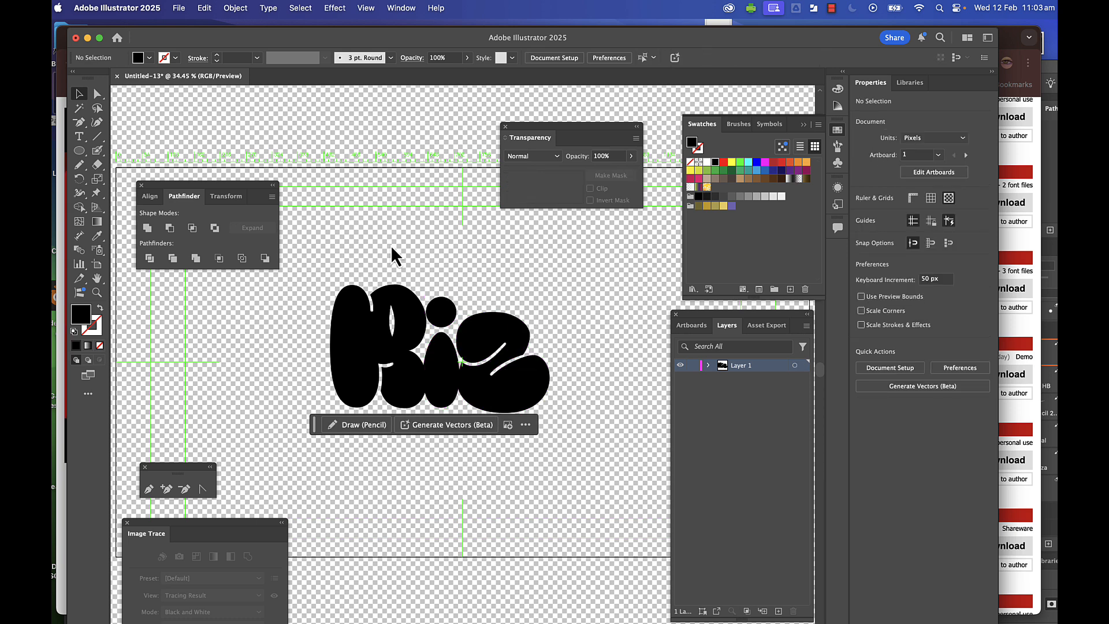
Fine-tune the position of the z beside the i, then deselect it.
drag(316, 263, 577, 444)
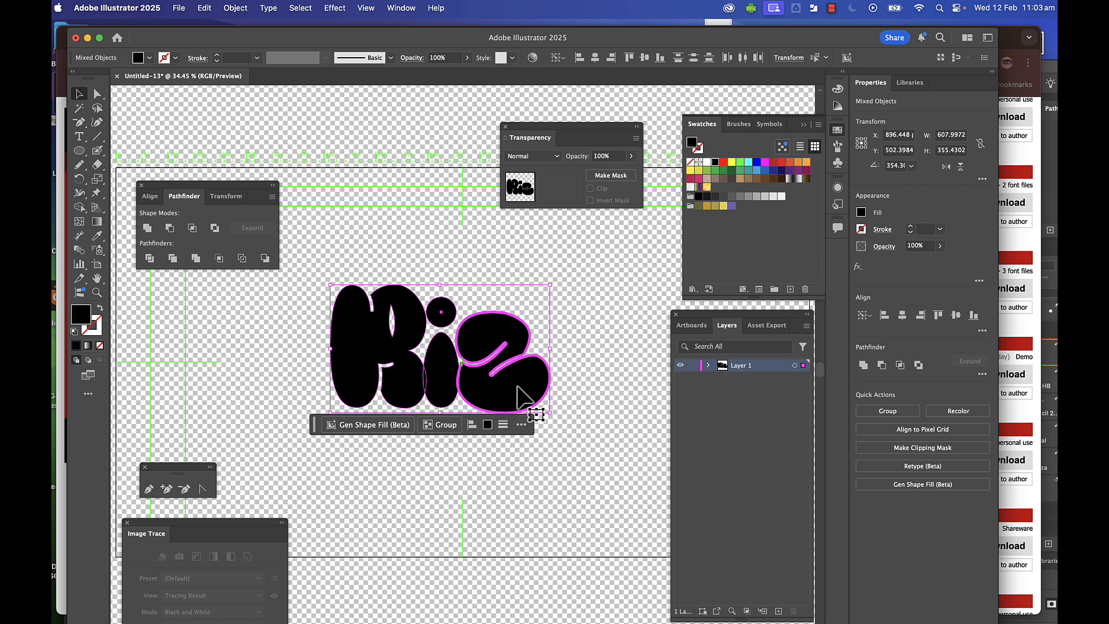
click(567, 367)
click(523, 381)
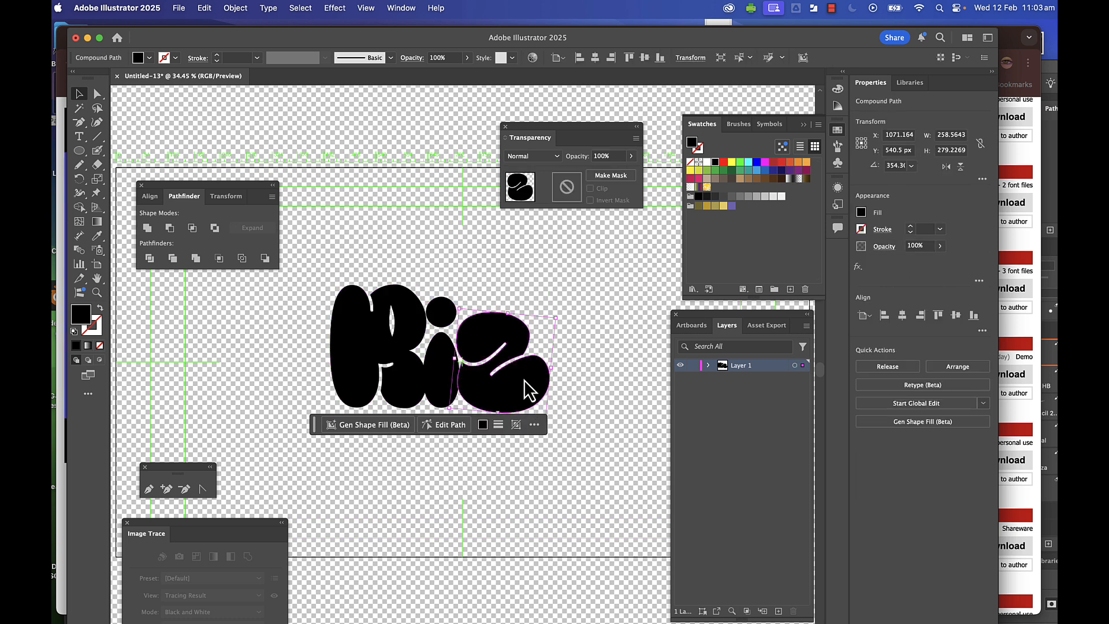
drag(520, 380, 526, 383)
click(570, 276)
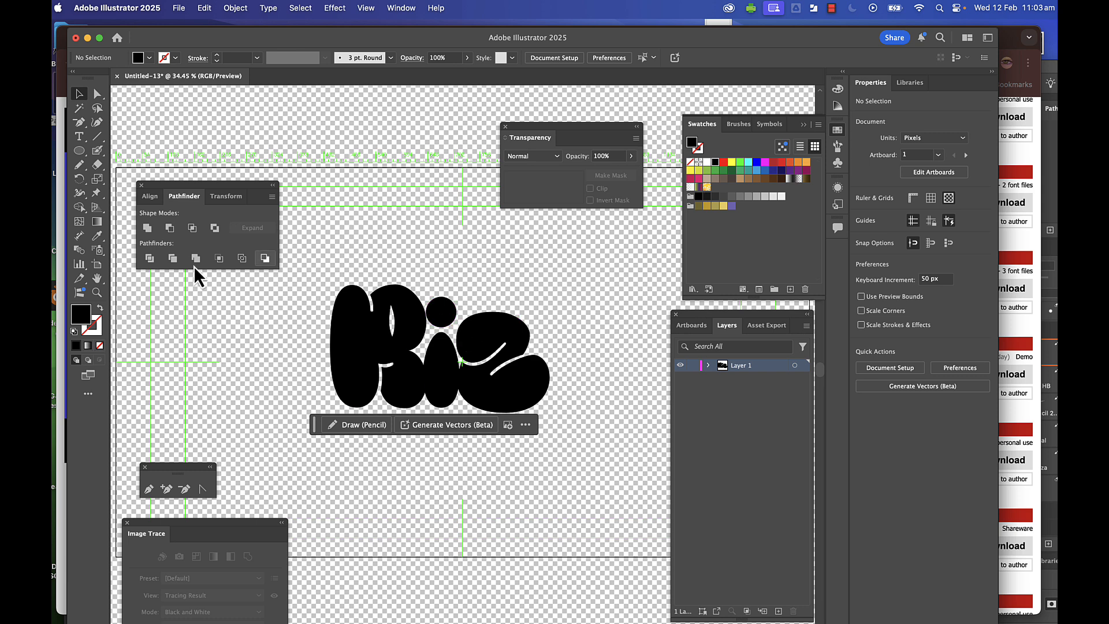
Select all the Riz letter shapes, including the dot, and combine them with the Pathfinder Unite shape mode.
drag(186, 189, 221, 223)
drag(333, 260, 556, 411)
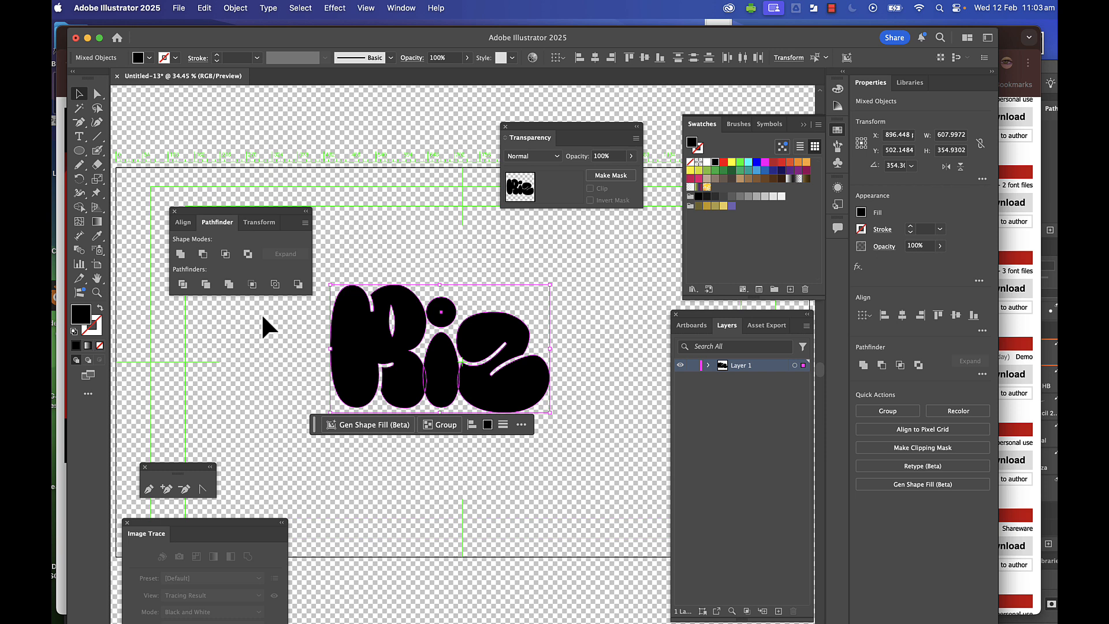
click(180, 255)
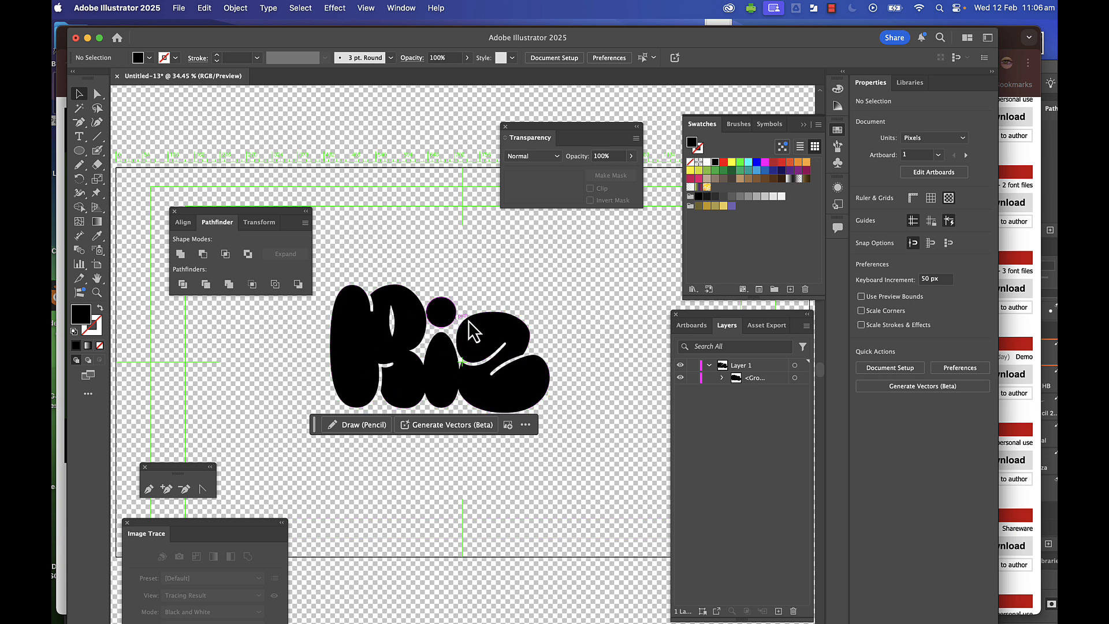
Fill the united Riz lettering with red.
click(489, 342)
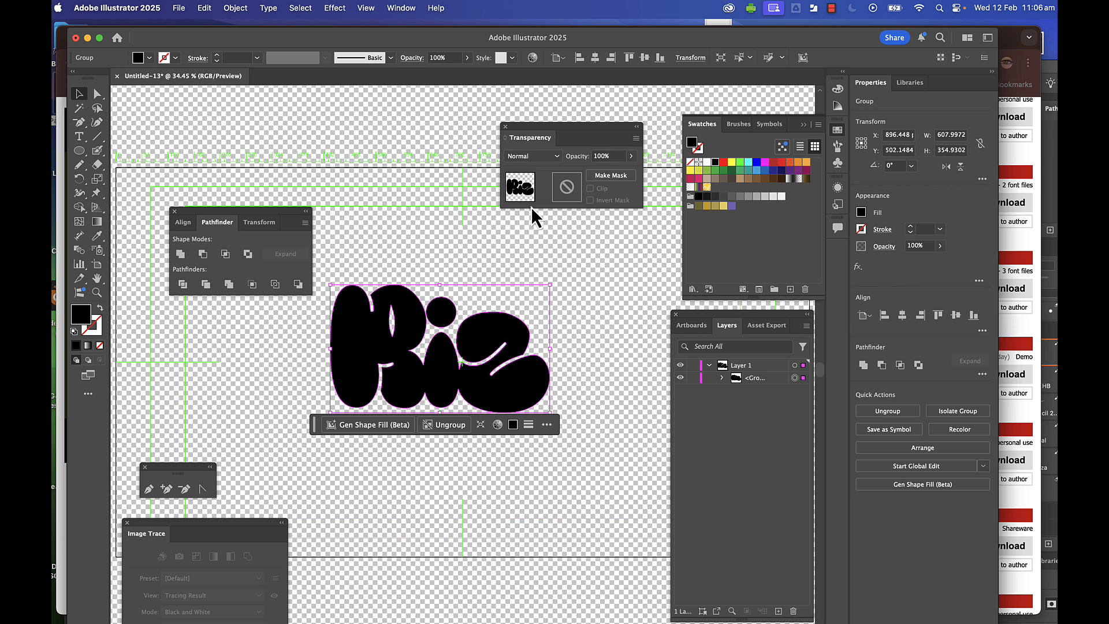
click(149, 58)
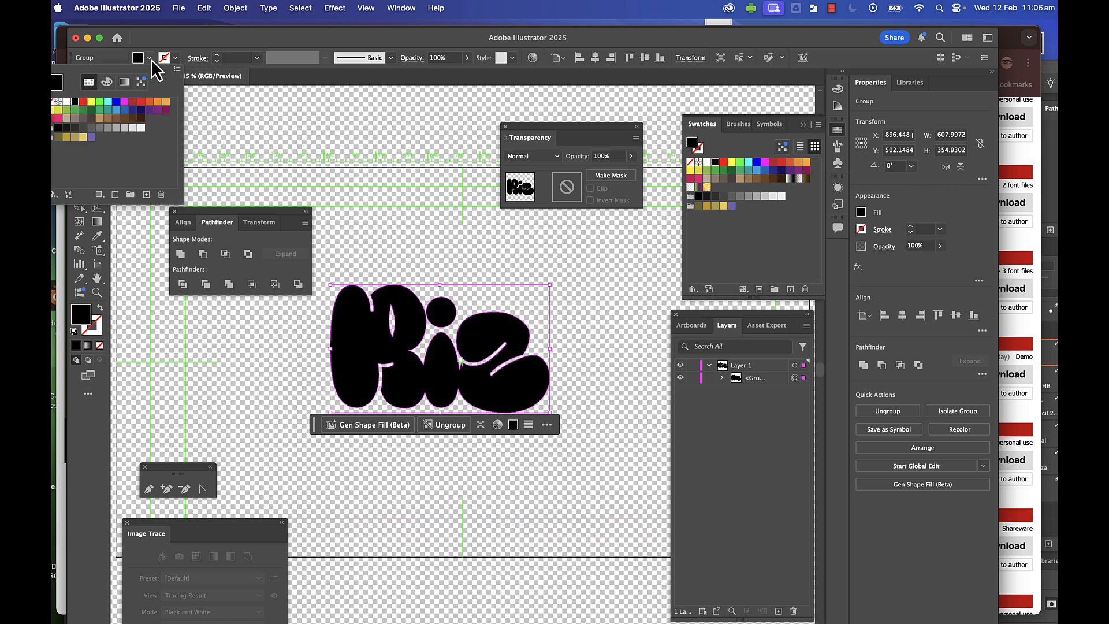
click(82, 101)
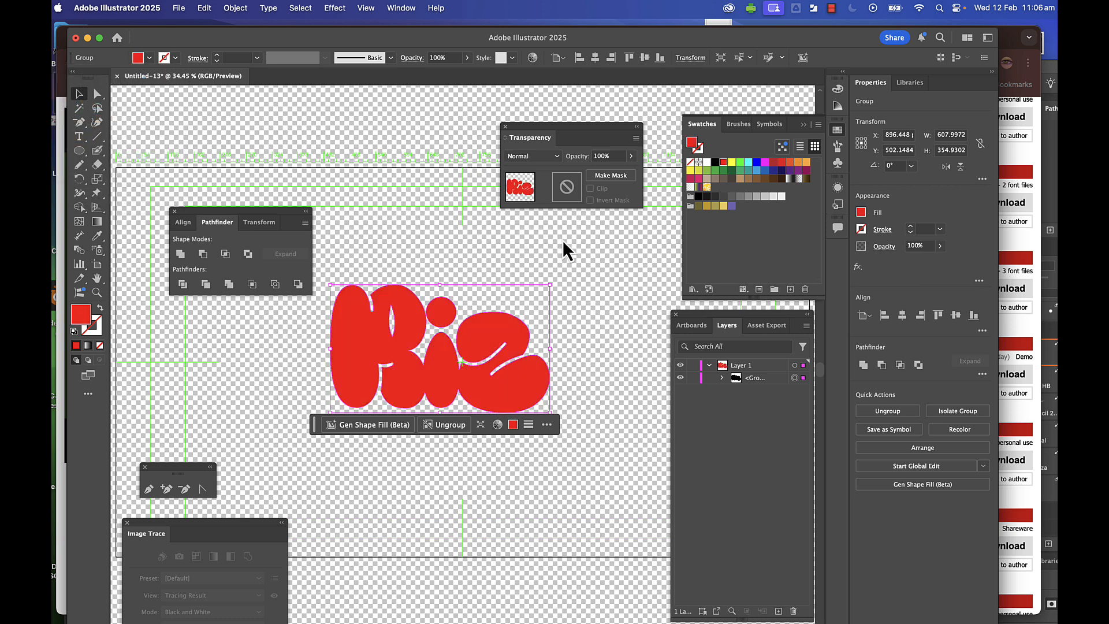
Duplicate Layer 1 with the red lettering on it.
click(709, 366)
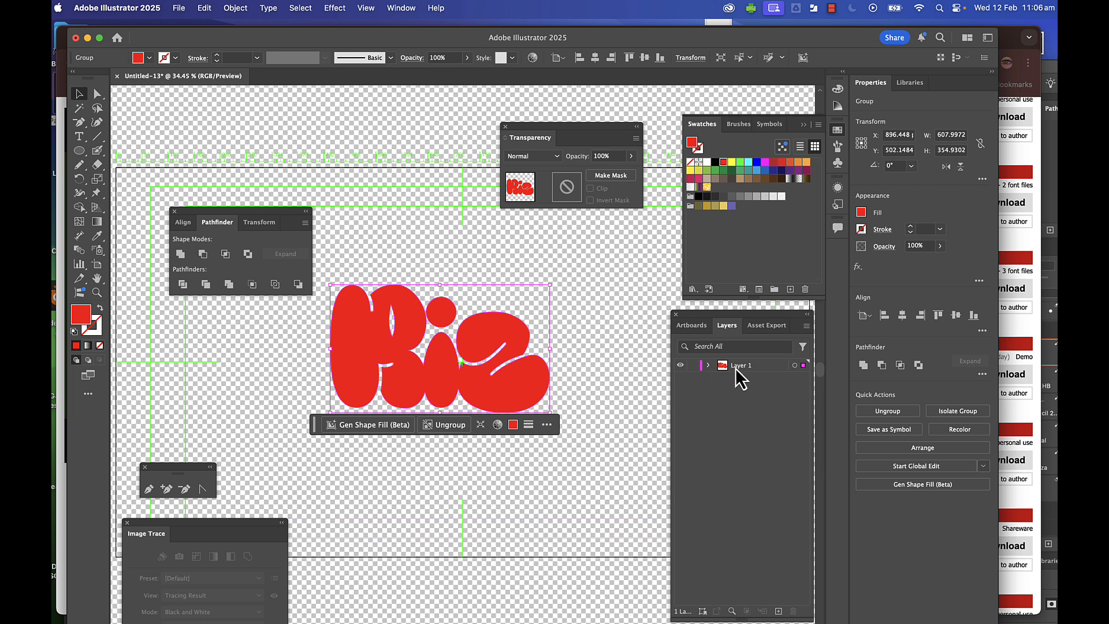
click(808, 327)
click(747, 410)
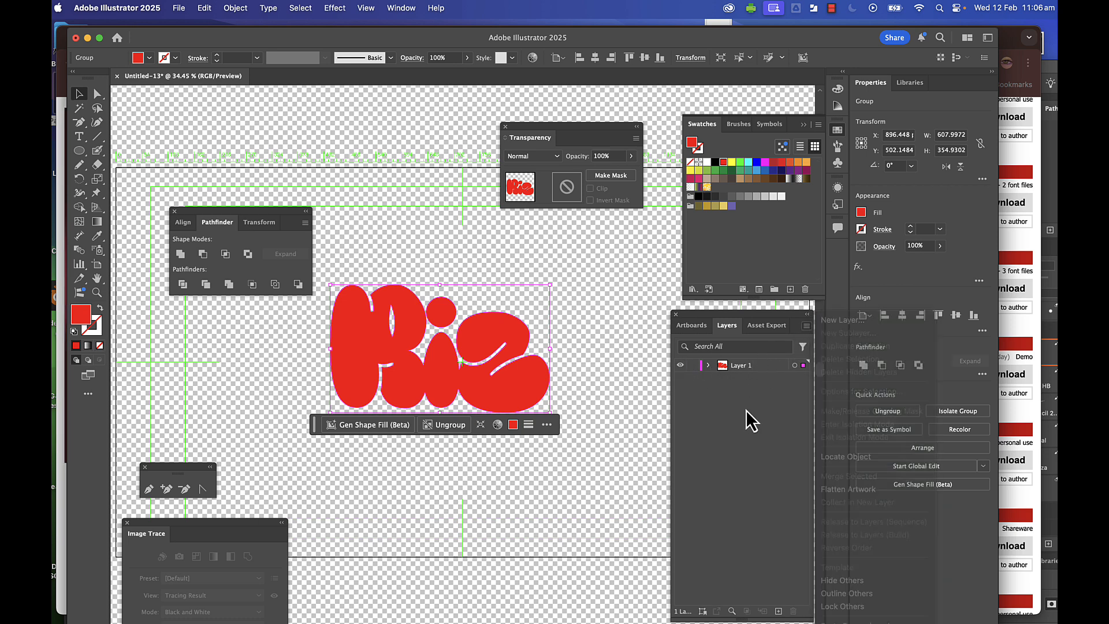
click(757, 366)
click(807, 326)
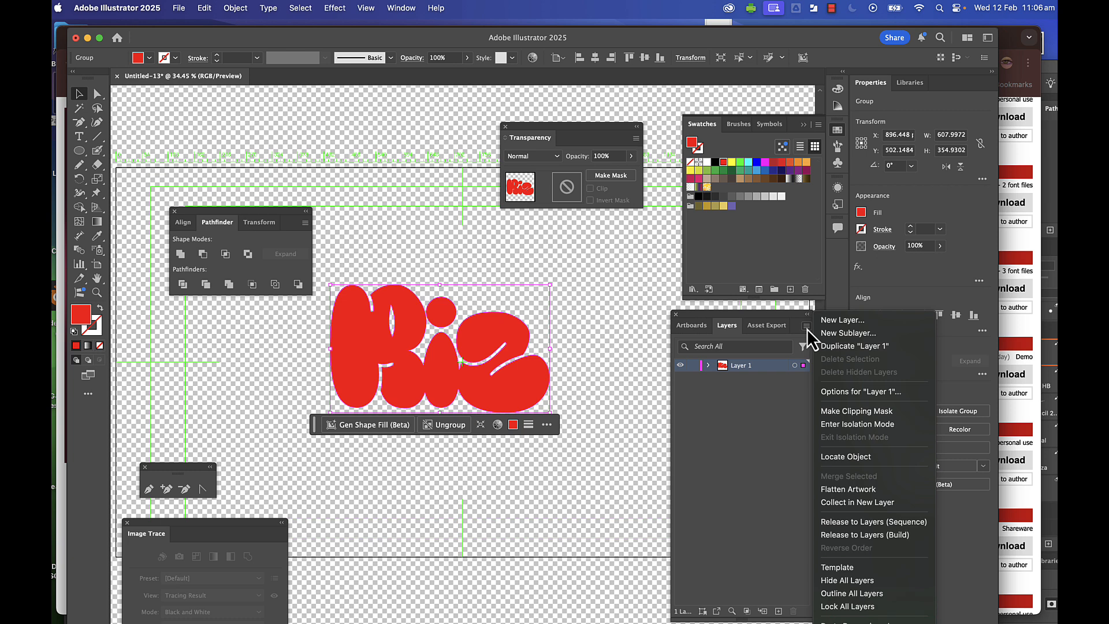
click(834, 346)
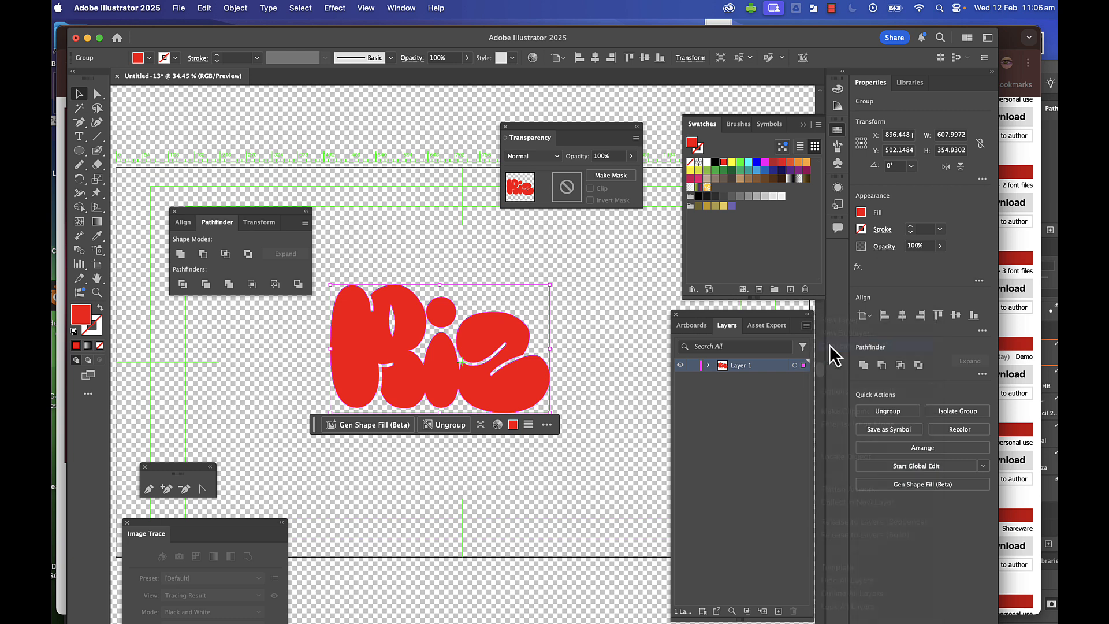
Offset the path of the upper lettering by 15 px with Miter joins and a miter limit of 4.
click(750, 382)
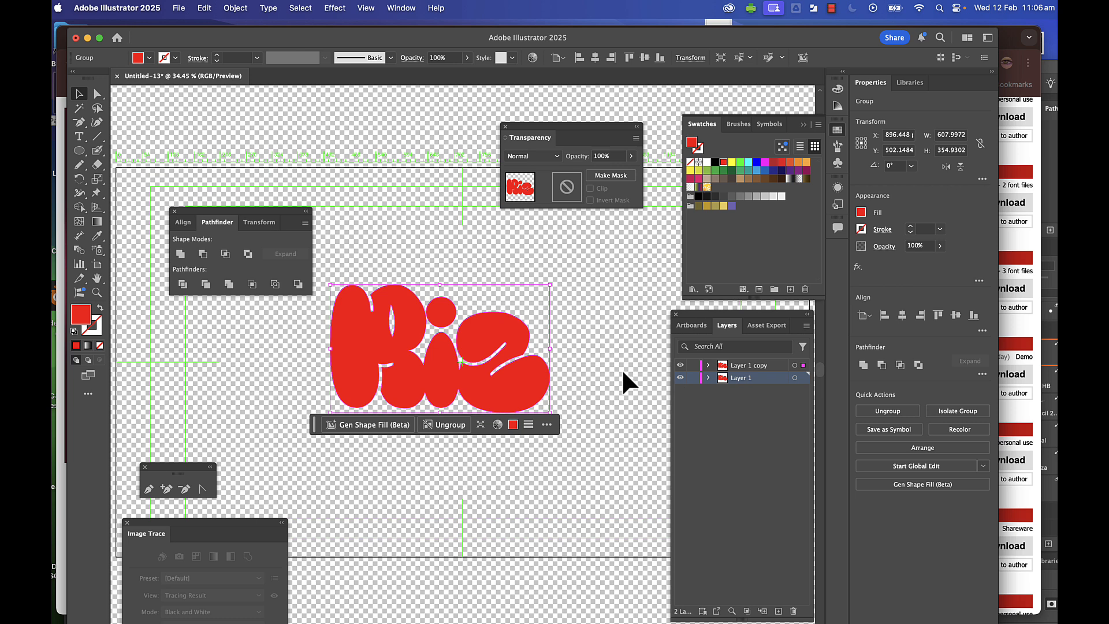
click(235, 8)
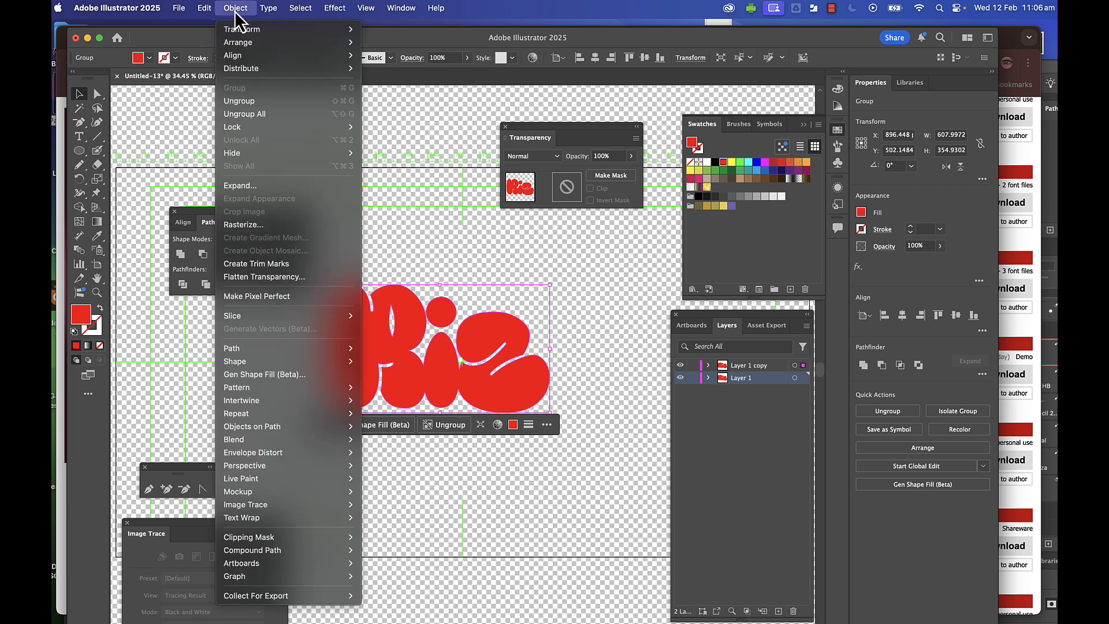
mouse_move(243, 353)
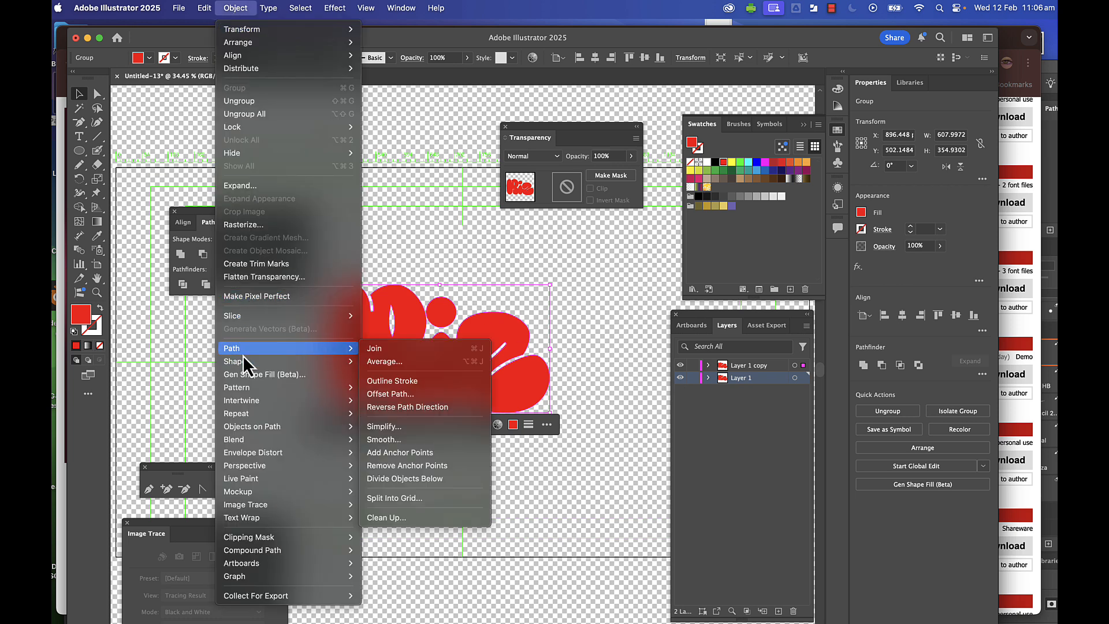
click(389, 394)
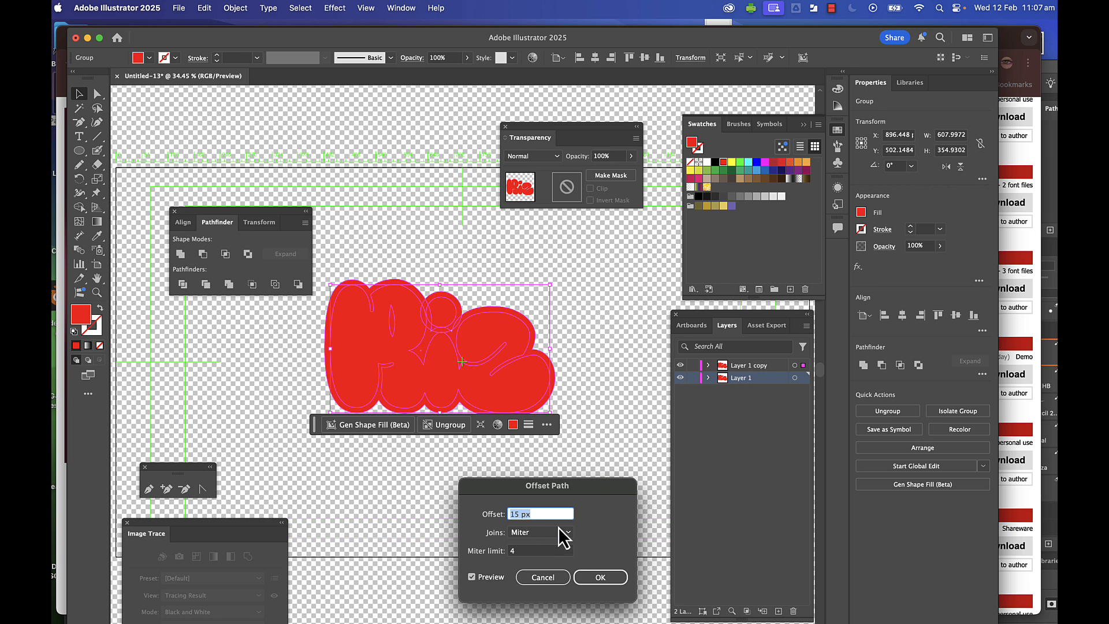
click(601, 578)
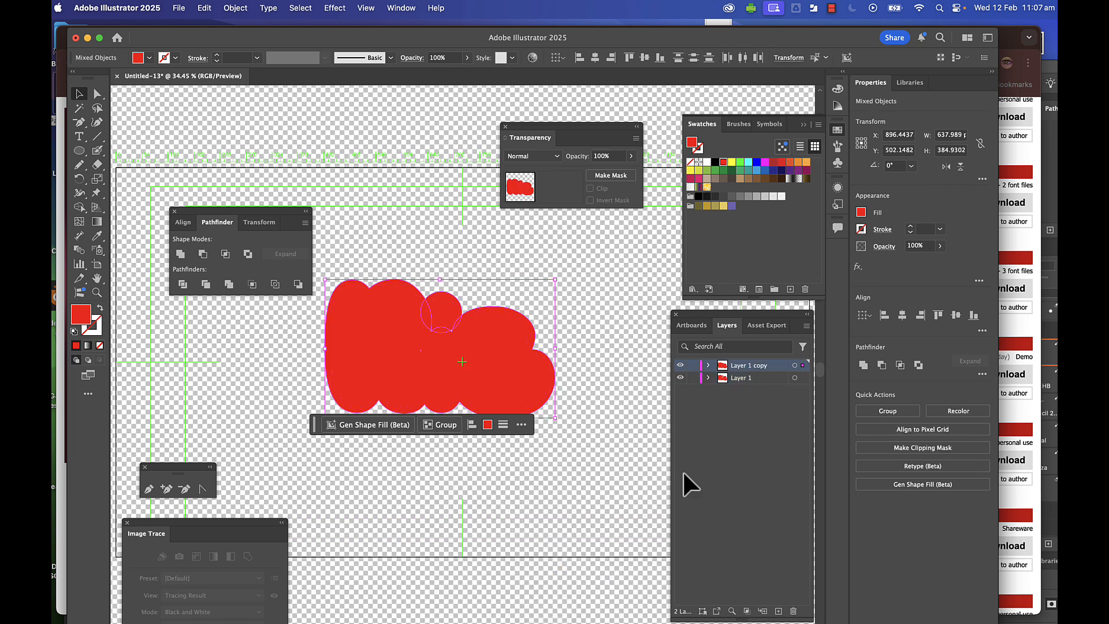
Toggle the visibility of Layer 1 copy and Layer 1 to compare the offset shape with the original lettering.
click(751, 379)
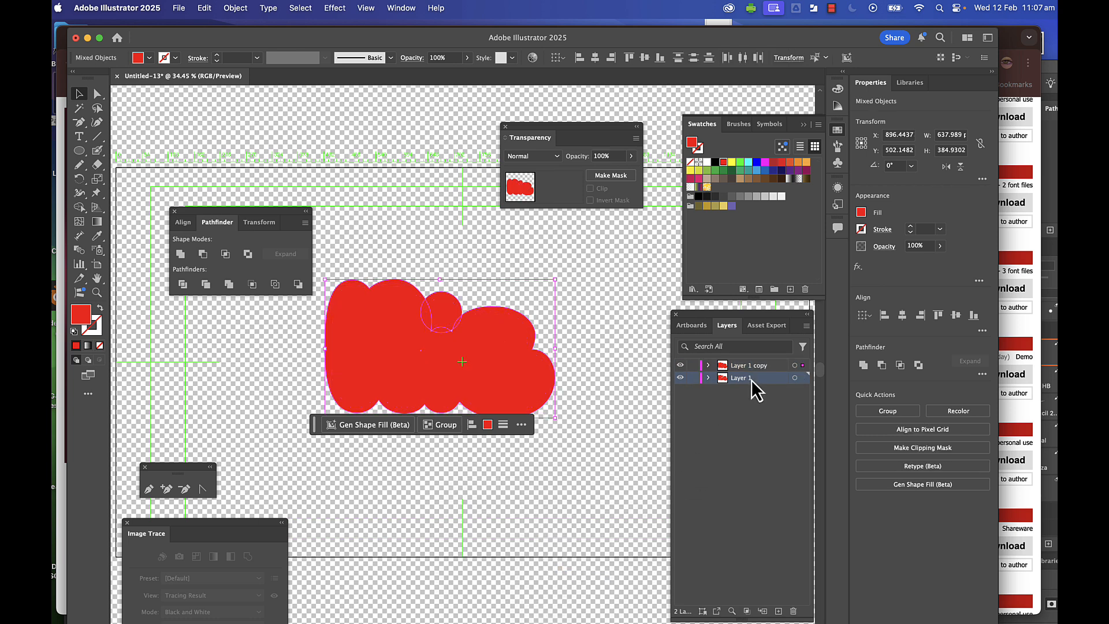
click(682, 366)
click(682, 379)
click(682, 366)
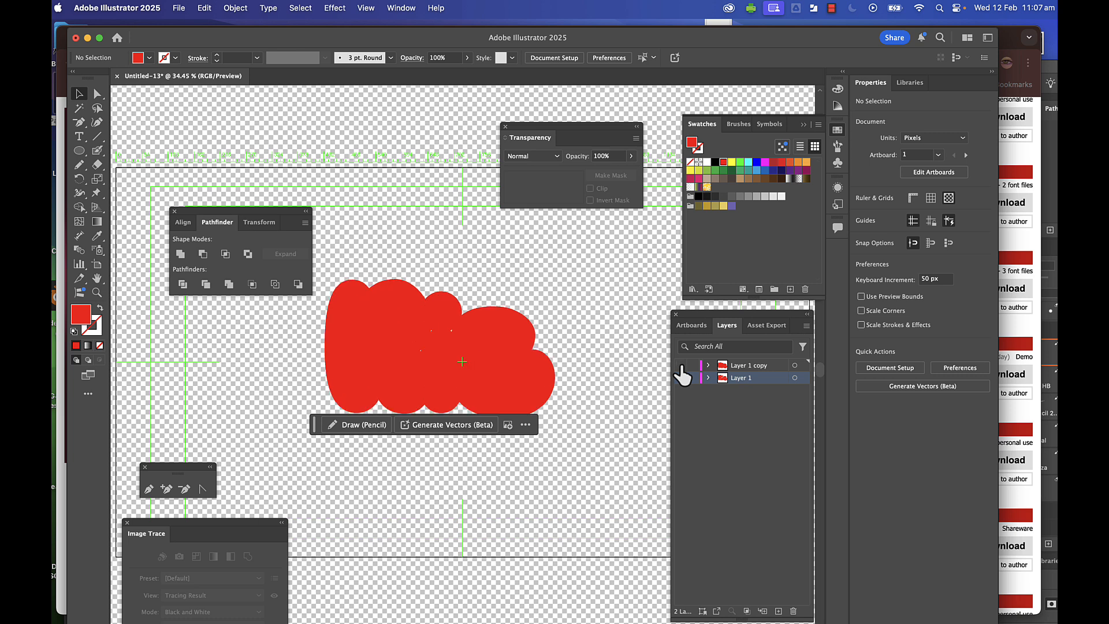
click(682, 367)
click(745, 368)
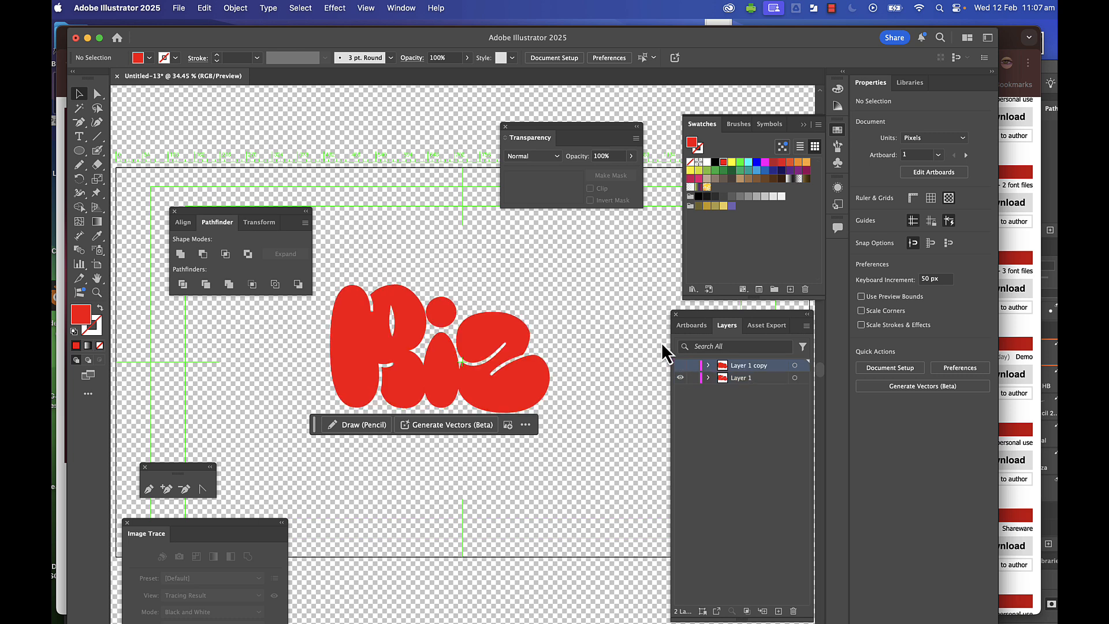
click(681, 367)
Fill the enlarged lettering on Layer 1 copy with black and stack Layer 1 above it so it forms an outline.
click(552, 377)
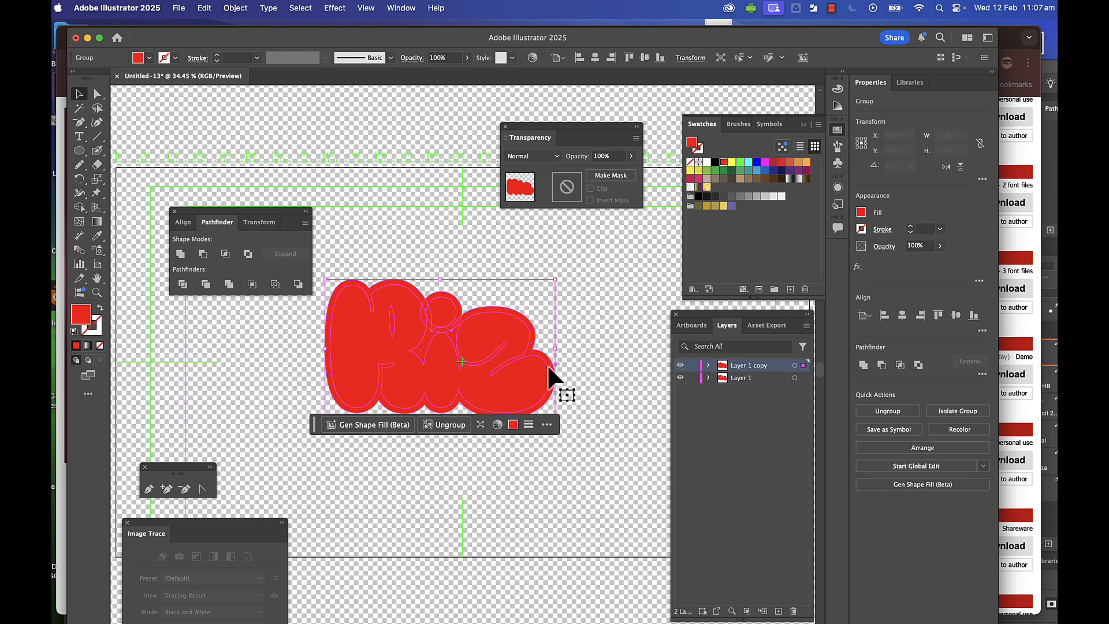
click(148, 57)
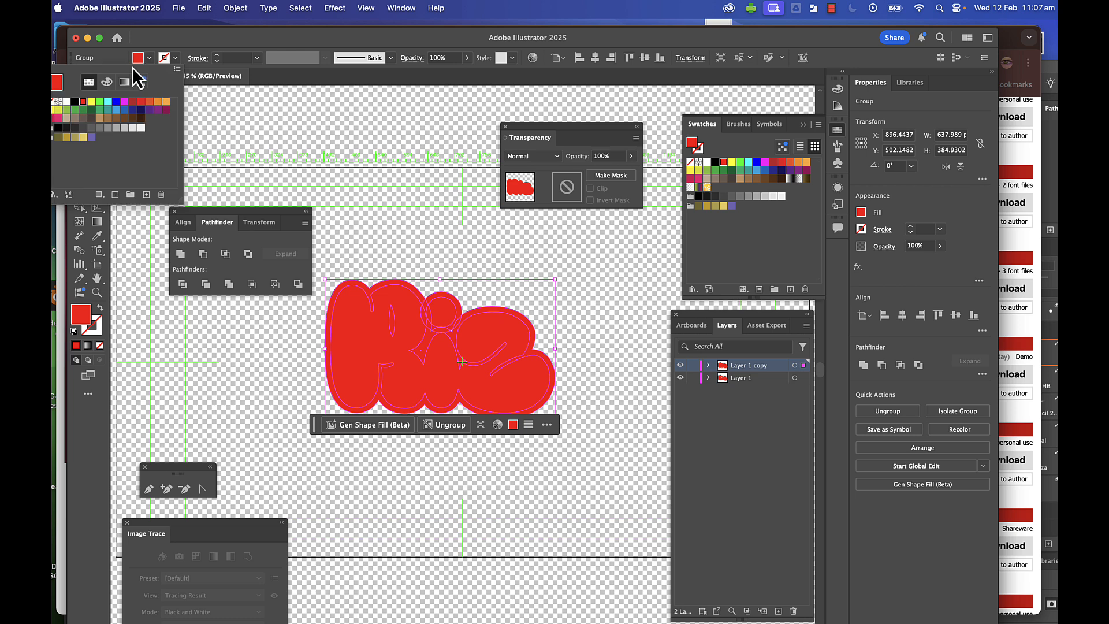
click(74, 101)
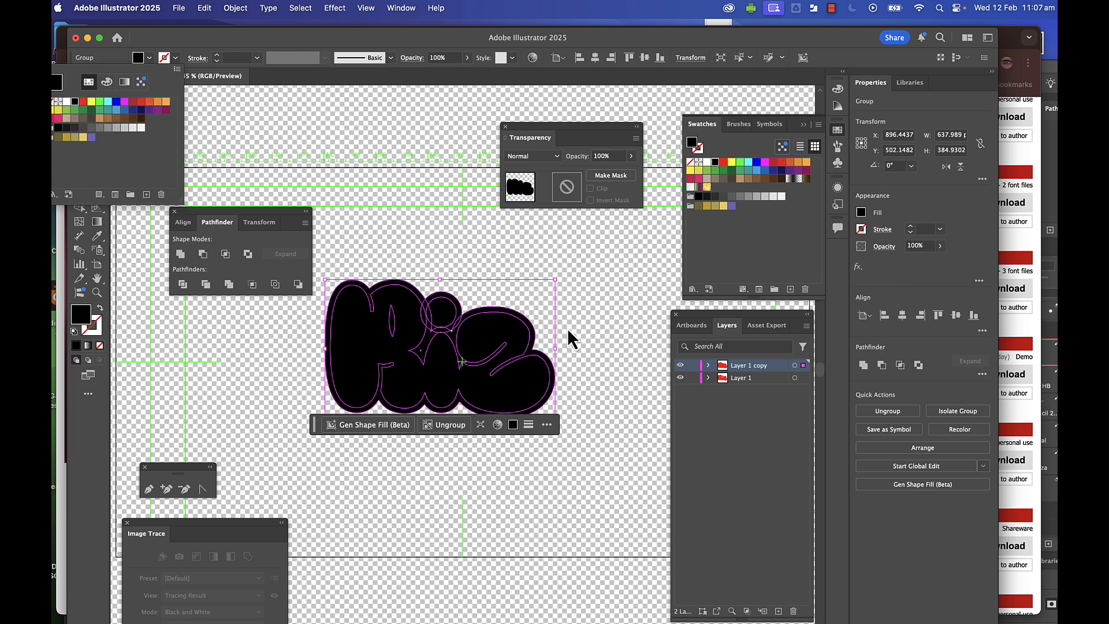
drag(763, 381, 762, 395)
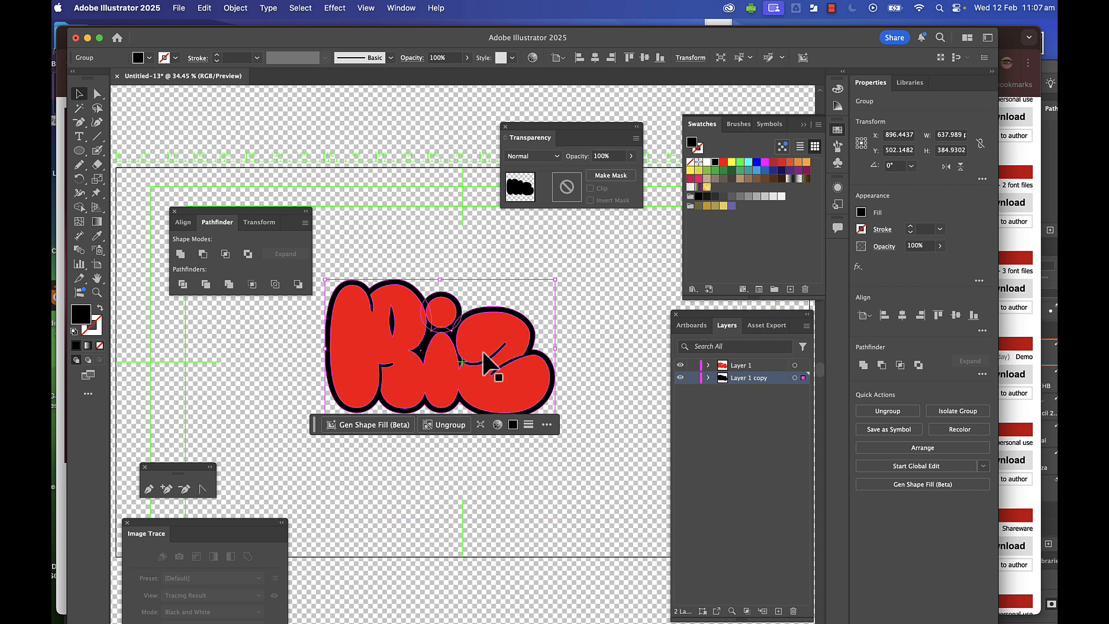
Move the floating Pathfinder panel clear of the lettering.
scroll(491, 367, up, 5)
scroll(490, 367, right, 5)
scroll(490, 367, down, 2)
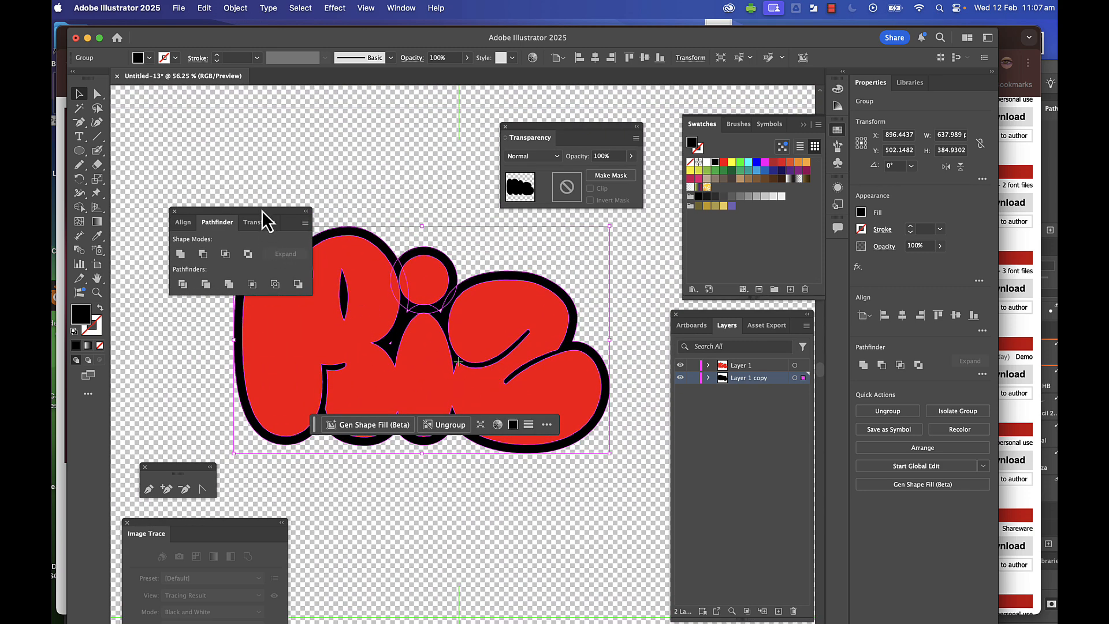
drag(262, 211, 209, 101)
scroll(451, 340, right, 2)
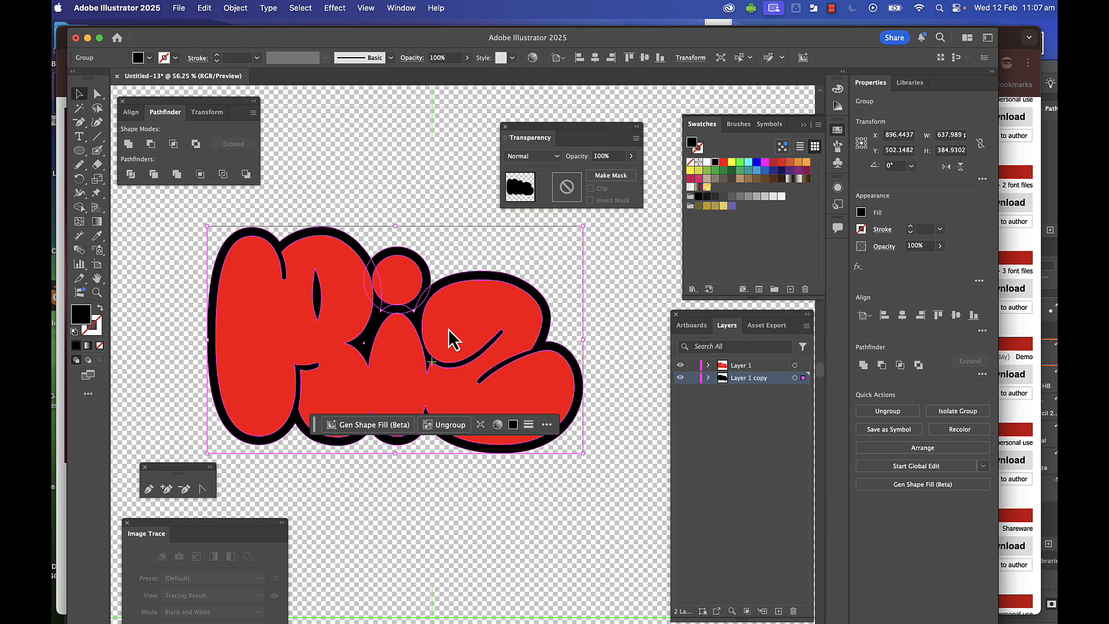
scroll(451, 340, left, 5)
scroll(451, 340, up, 1)
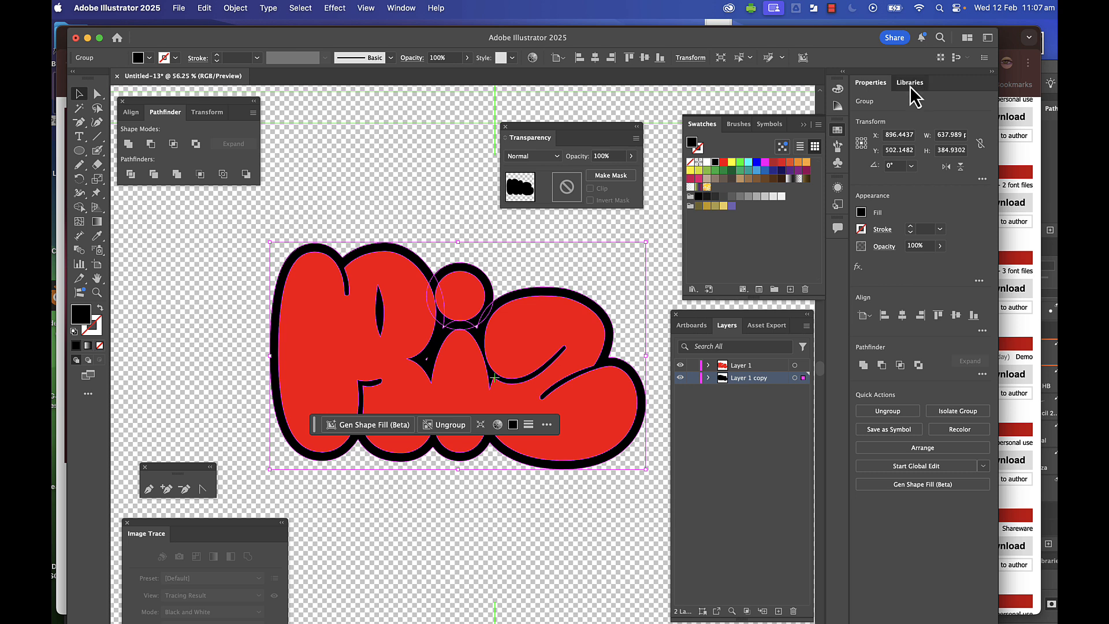
Go back from the Ink Textures library to the overview of all libraries and shift the Transparency panel slightly aside.
click(911, 87)
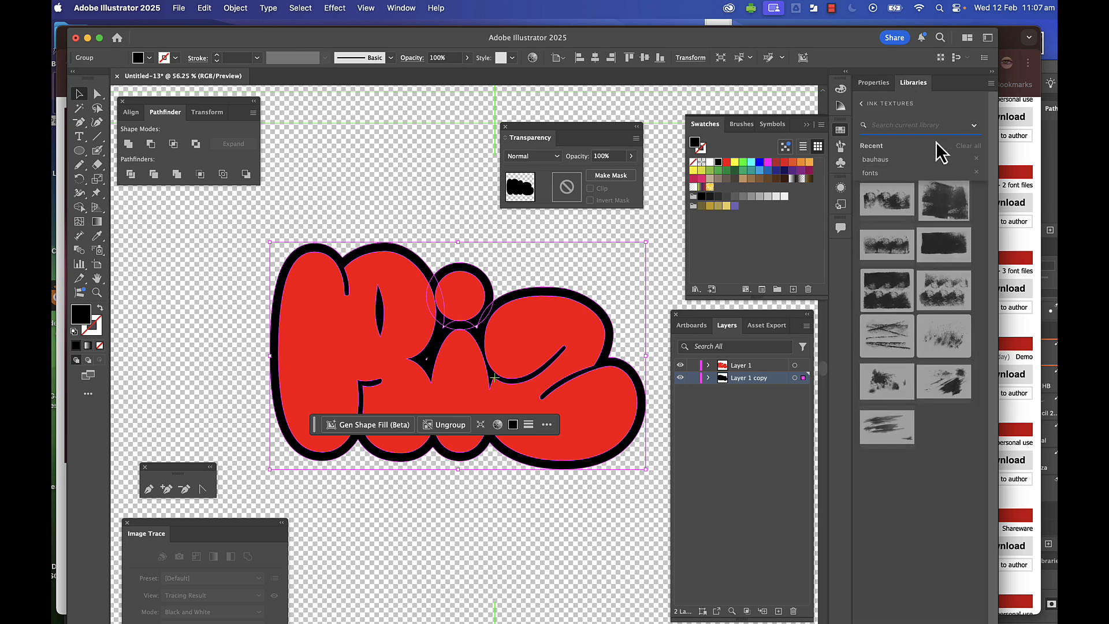
click(862, 105)
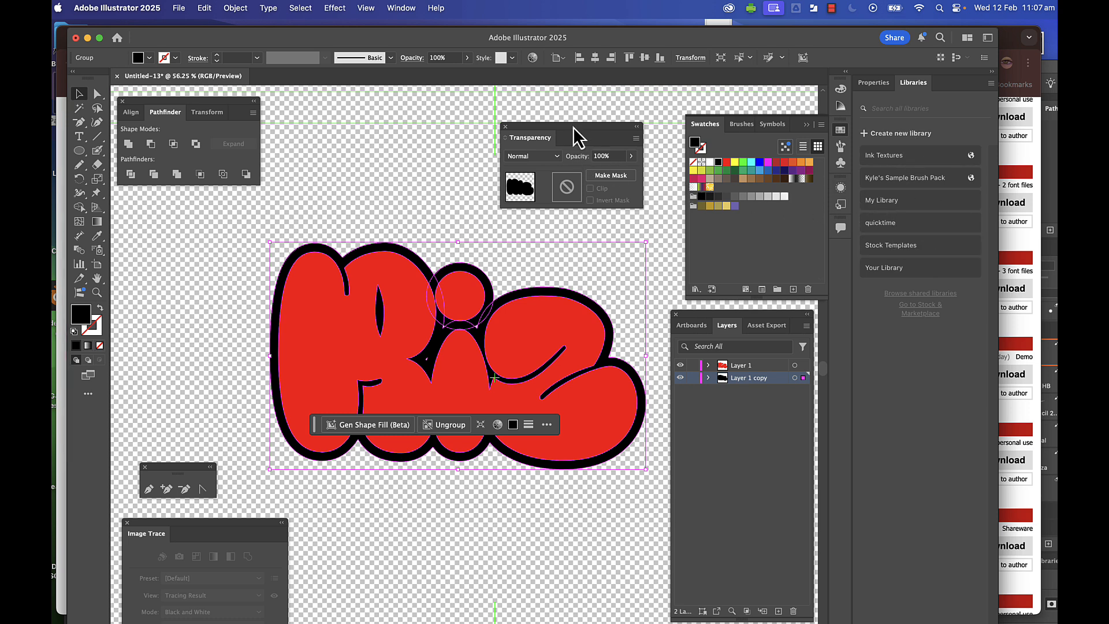
drag(575, 137, 546, 133)
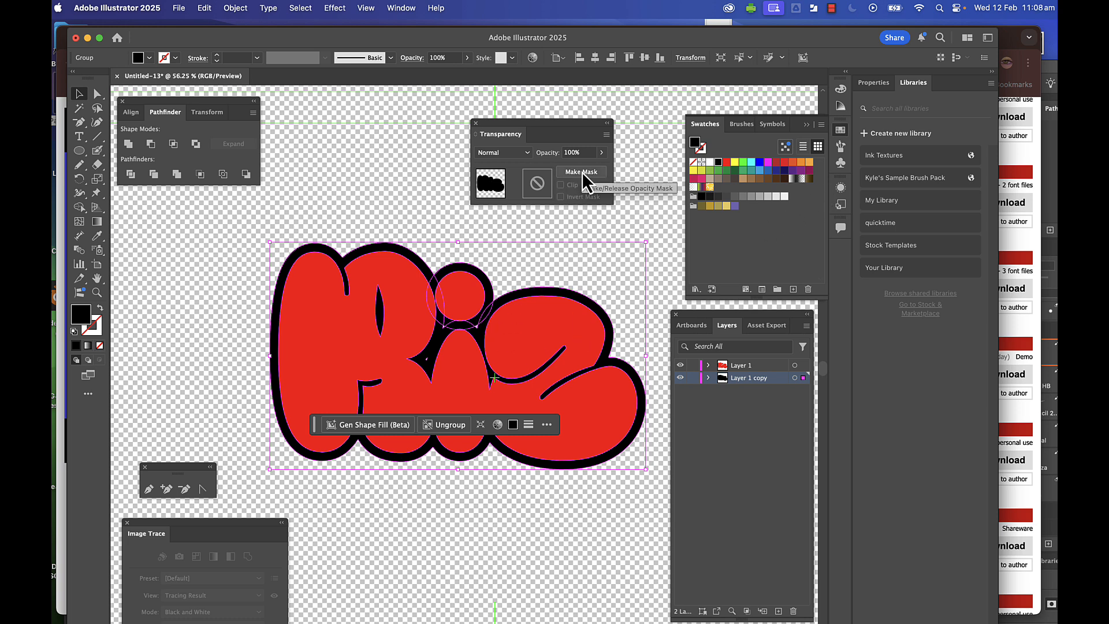
Select the red lettering together with its black outline and group them.
click(752, 366)
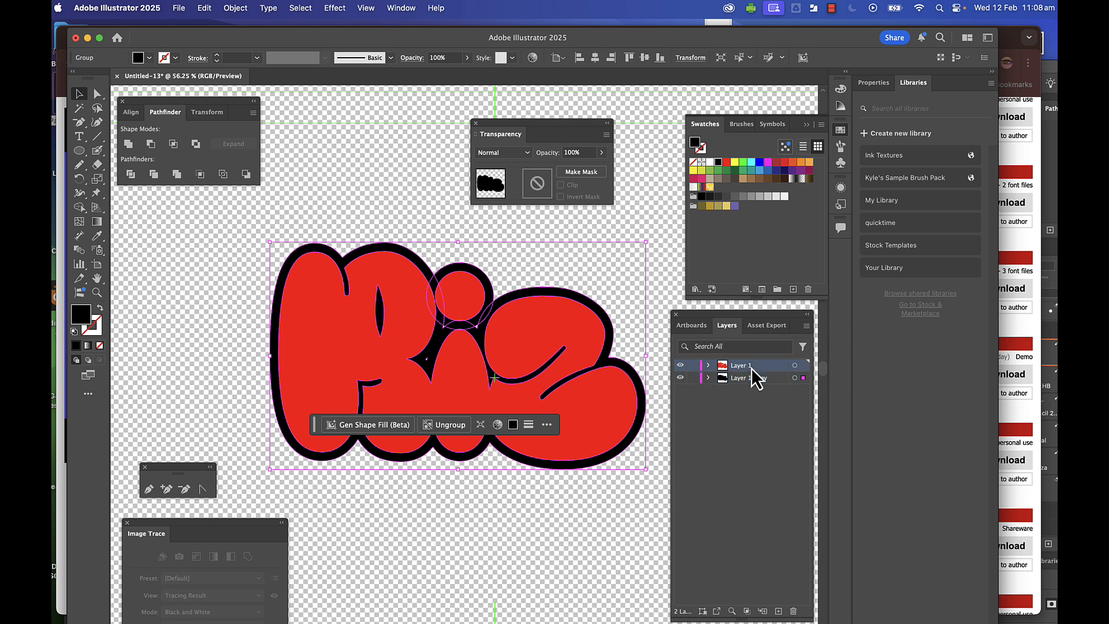
click(650, 325)
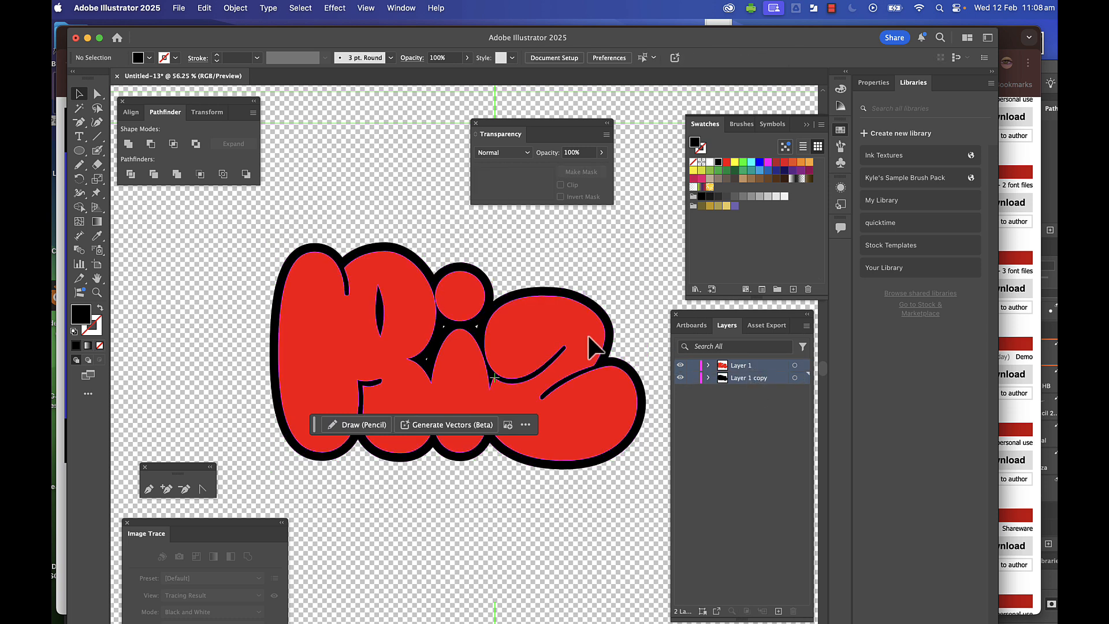
click(606, 331)
shift+click(609, 327)
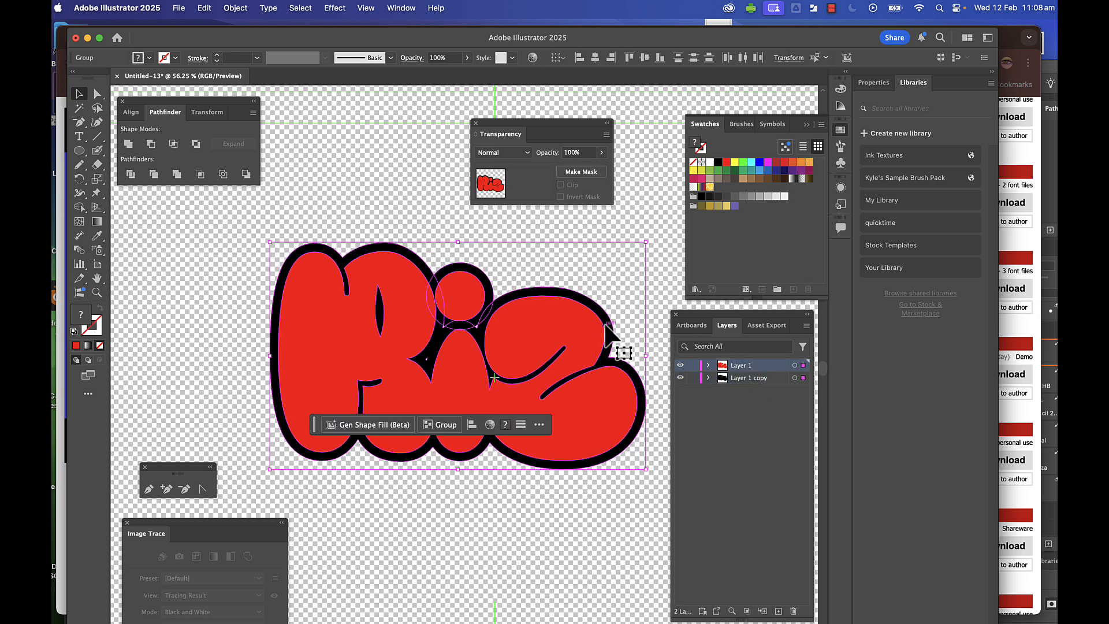
key(super+g)
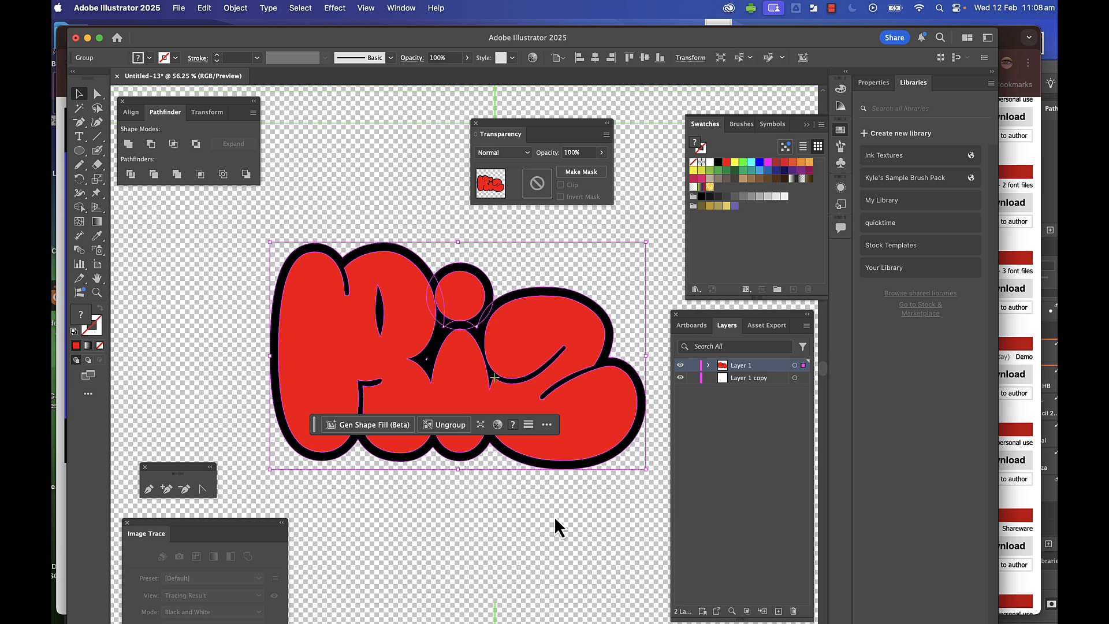
Make an opacity mask for the grouped lettering, open the Ink Textures library, and switch into mask editing and back to the artwork.
click(584, 173)
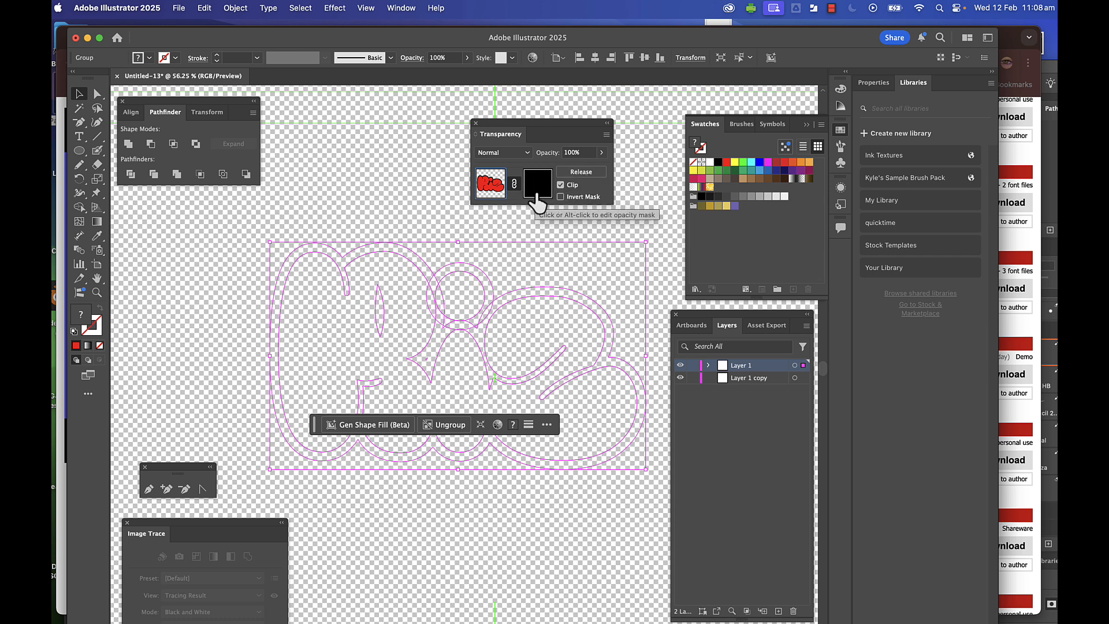
click(881, 157)
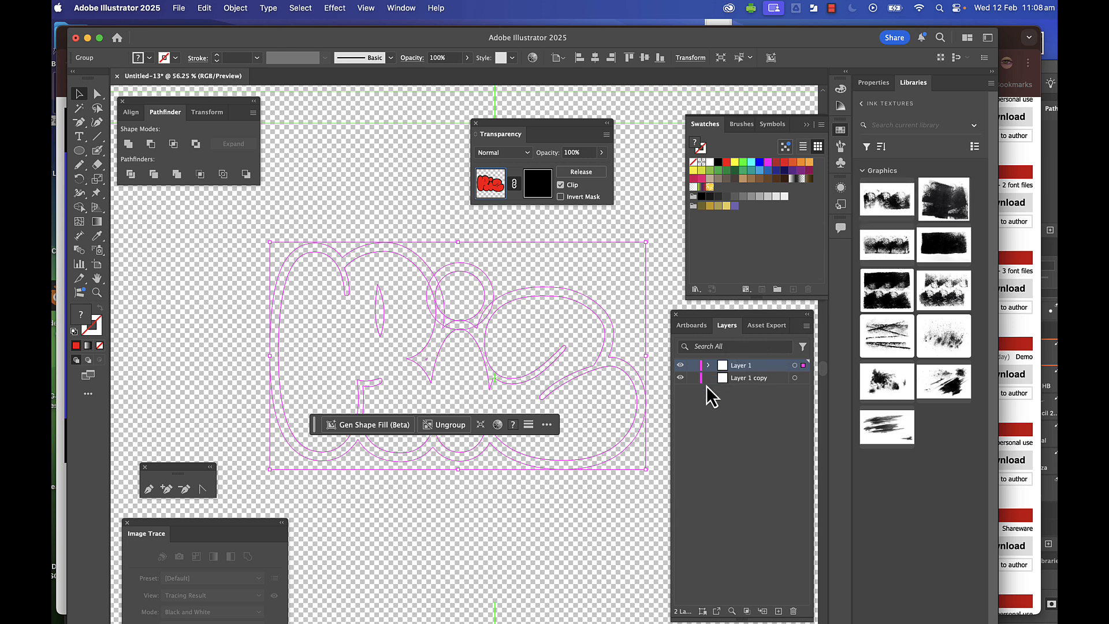
click(545, 187)
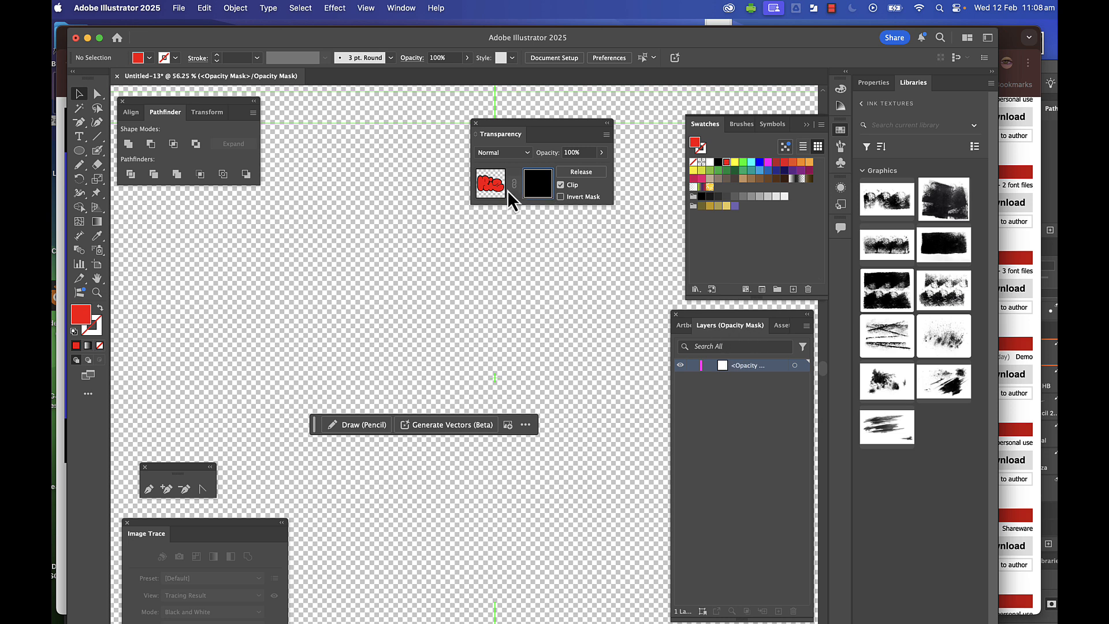
click(491, 185)
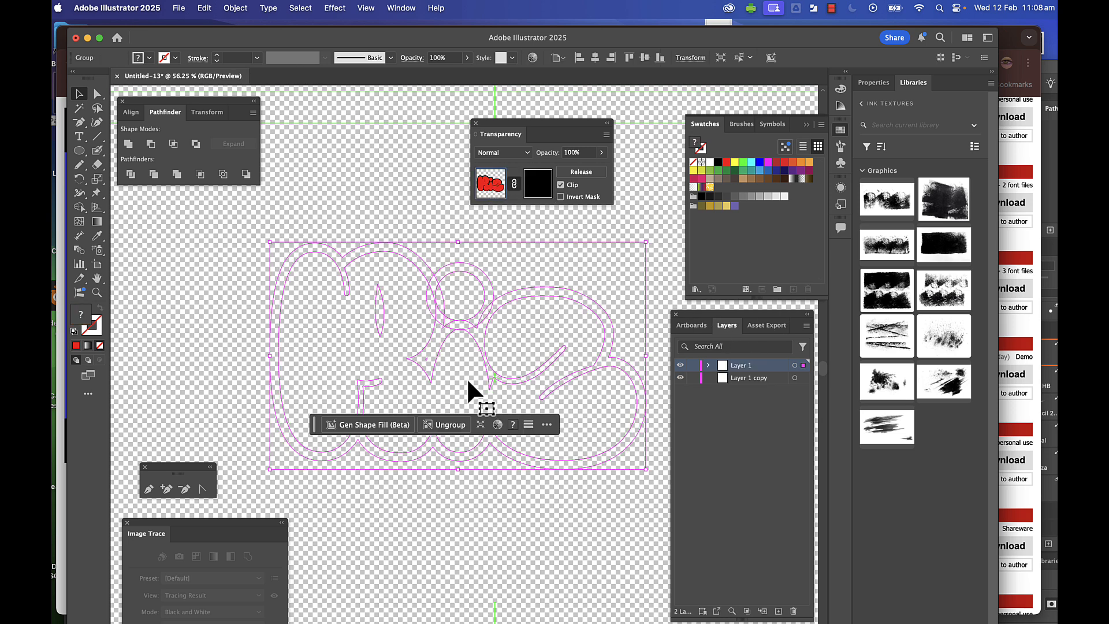
Switch from the artwork to editing the grouped lettering's opacity mask.
click(540, 186)
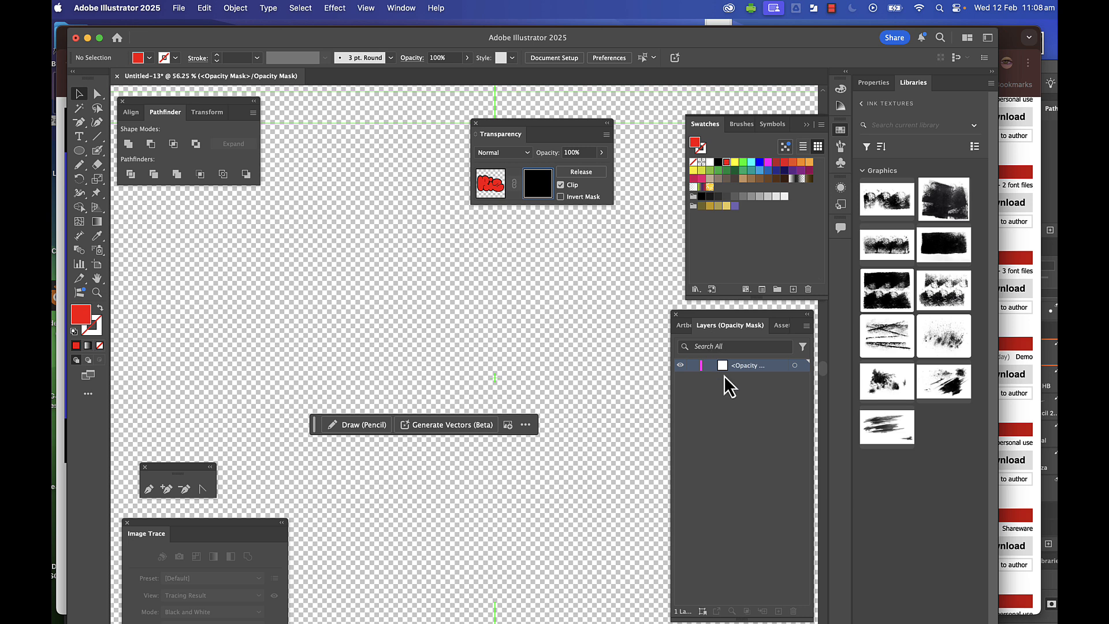
Place Texture7 in the opacity mask, align it with the lettering's upper-left corner and stretch it across the whole word.
drag(887, 250, 619, 310)
drag(472, 342, 439, 345)
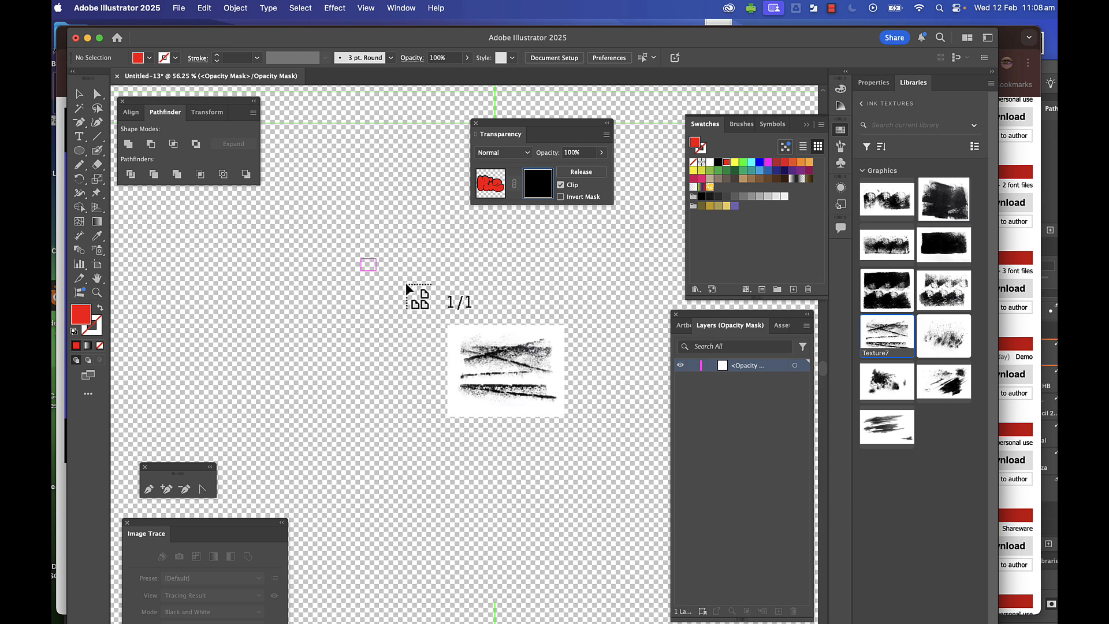
drag(360, 259, 646, 477)
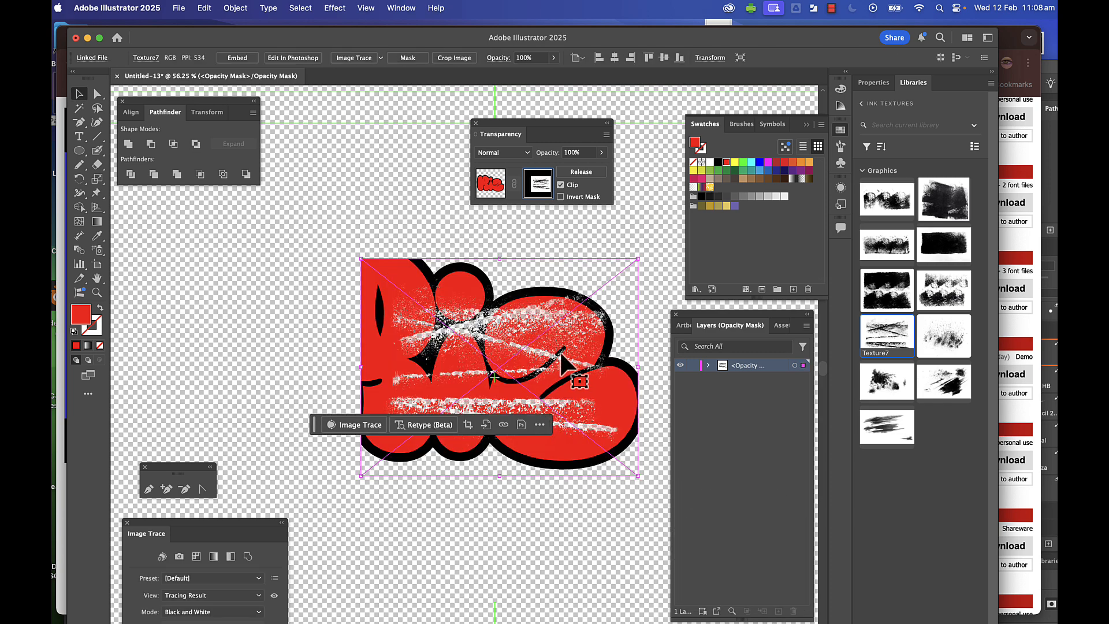
drag(561, 355, 468, 336)
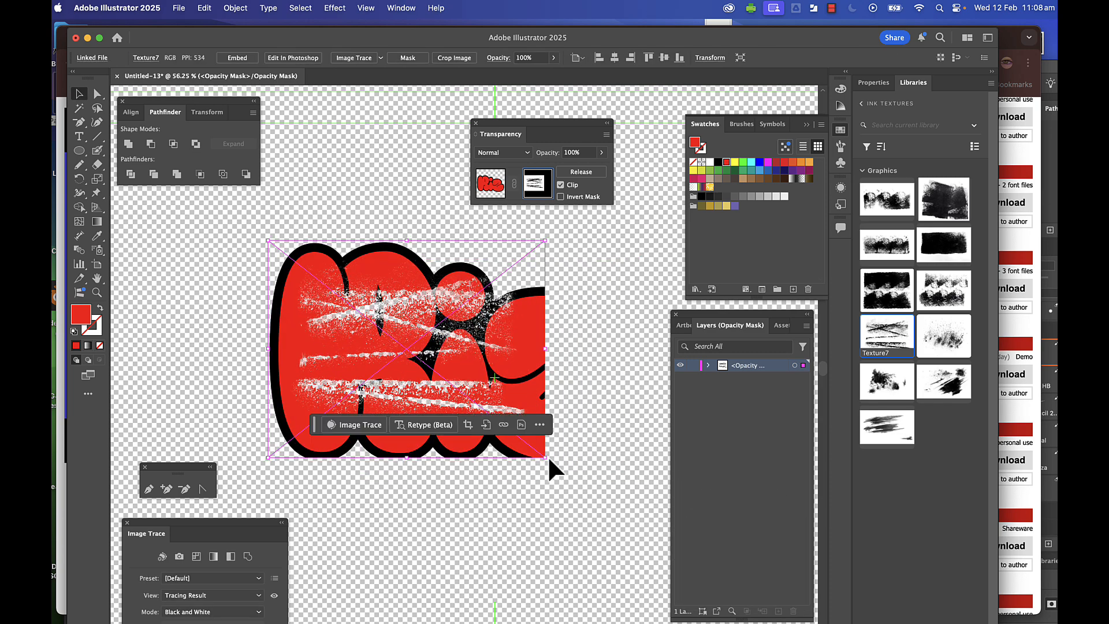
drag(546, 459, 647, 513)
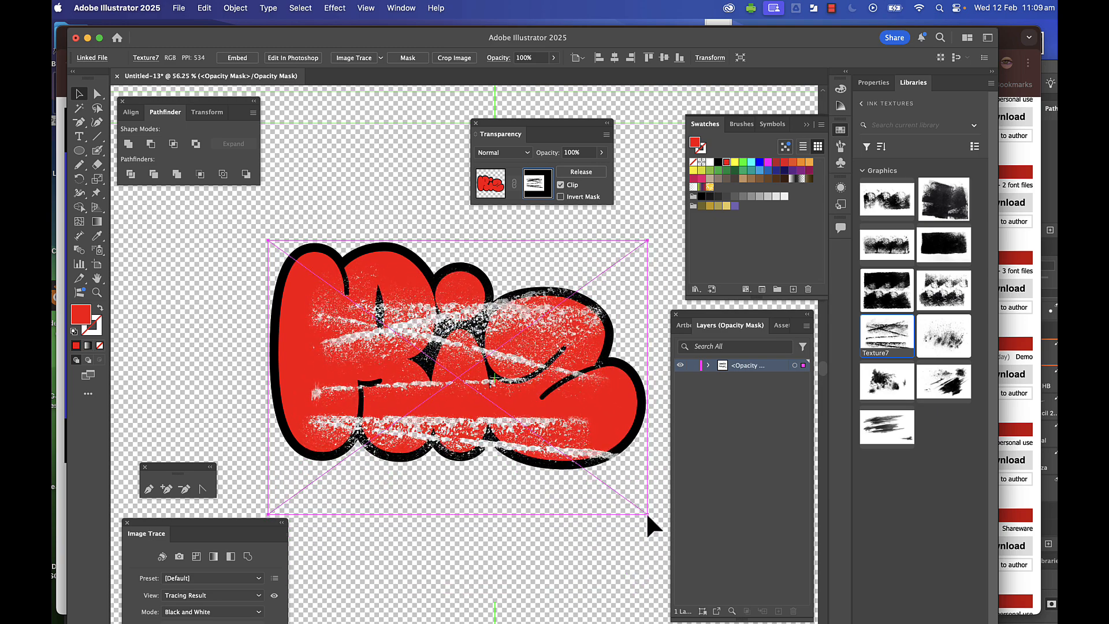
Try mask inversion on and off with Texture7, nudge the texture slightly upward and delete it from the mask.
click(561, 197)
click(560, 197)
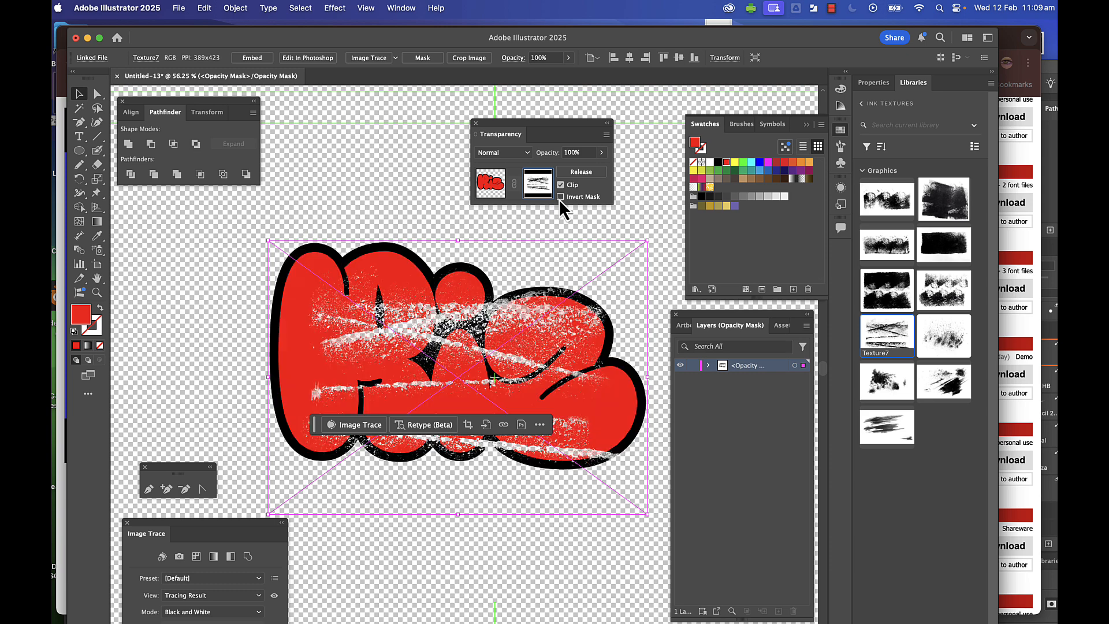
mouse_move(532, 310)
mouse_down()
mouse_move(540, 296)
mouse_move(533, 303)
mouse_up()
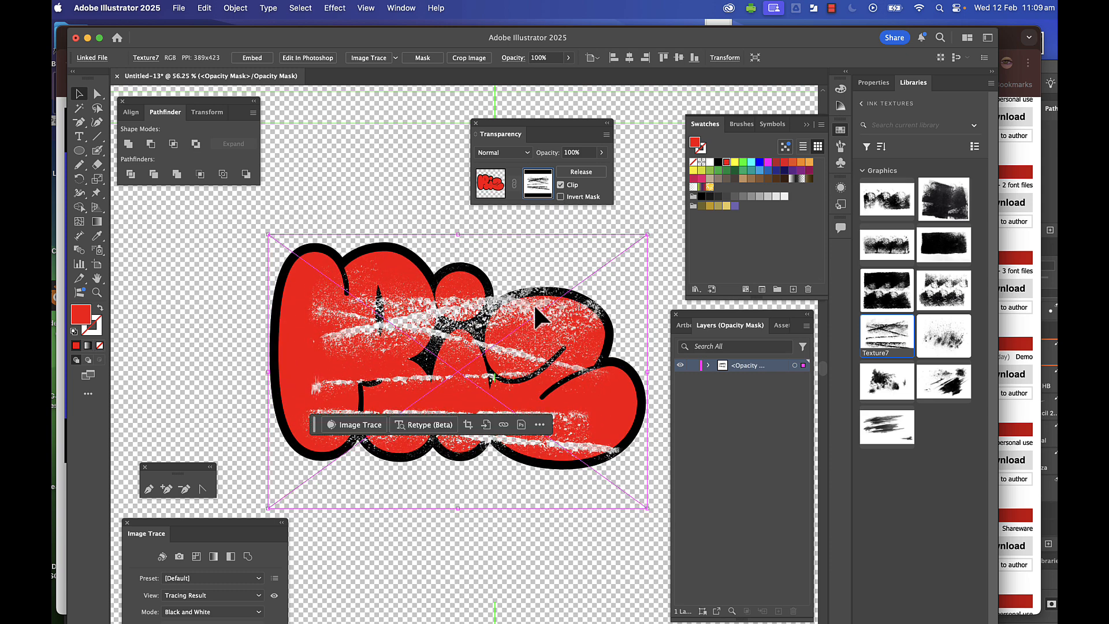
key(Delete)
Place Texture4 in the opacity mask, sized larger than the whole lettering, and shift it slightly up and to the left.
drag(397, 383, 396, 330)
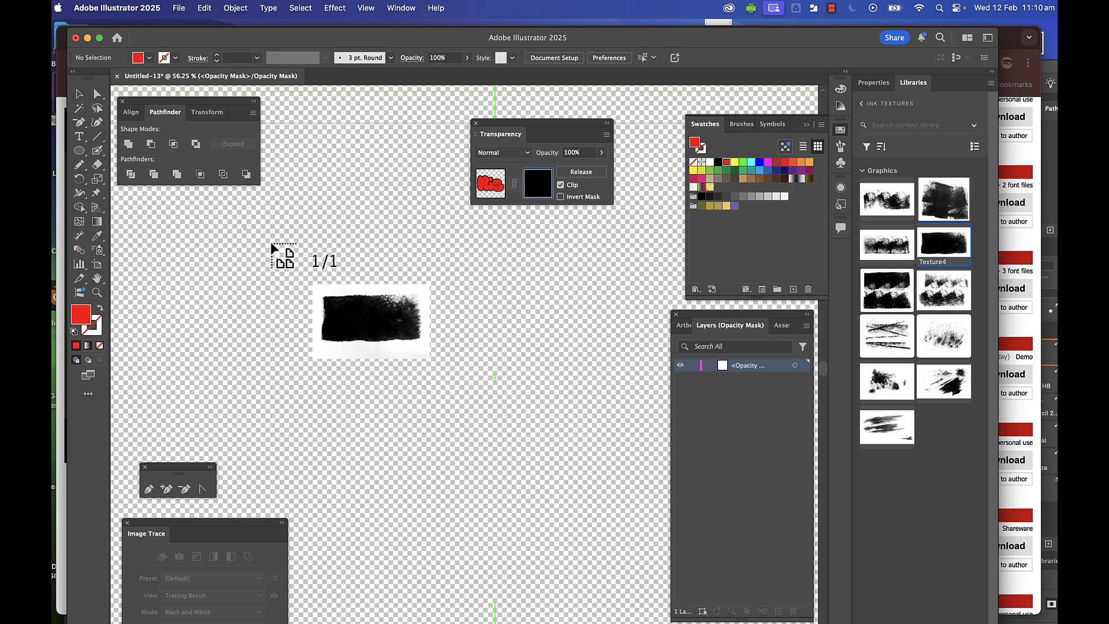
drag(245, 230, 740, 545)
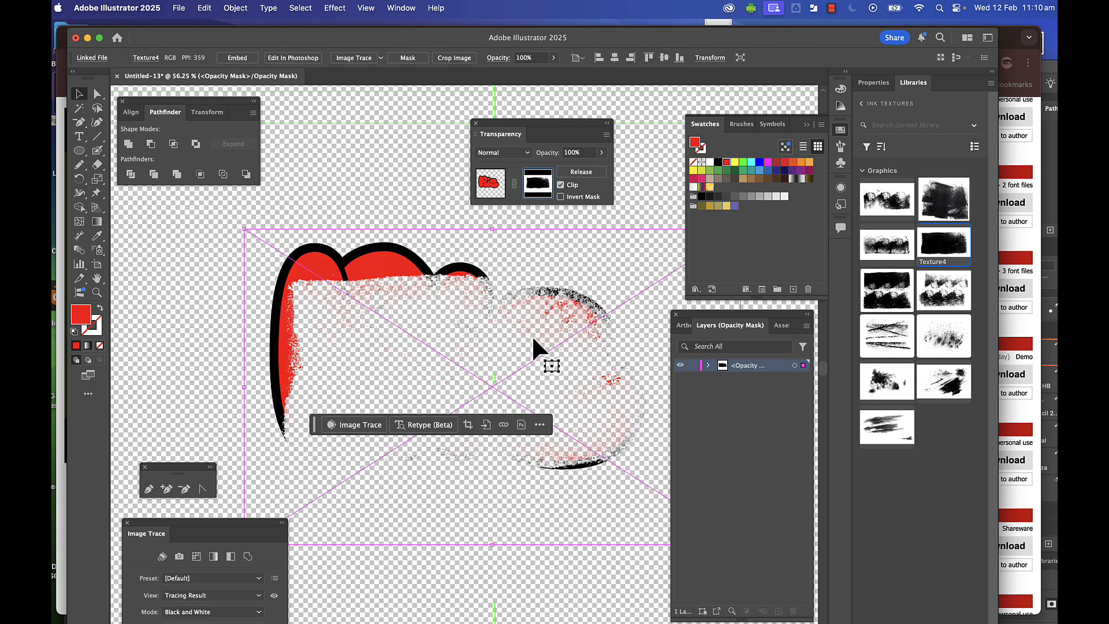
drag(394, 265, 374, 252)
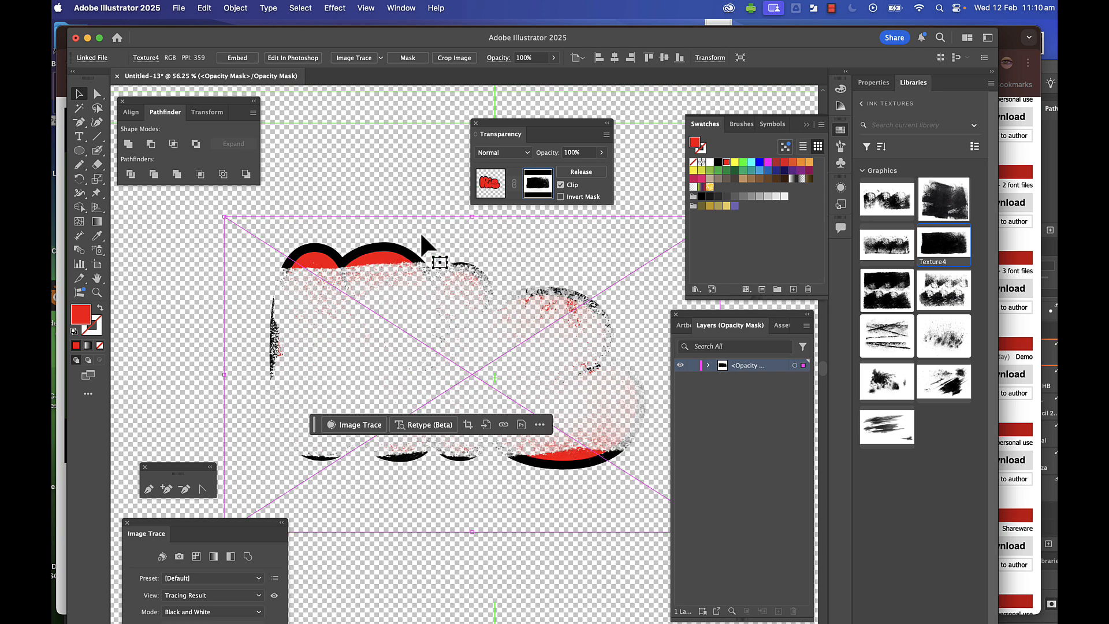
Invert the opacity mask and move Texture4 further left and slightly up over the lettering.
click(560, 197)
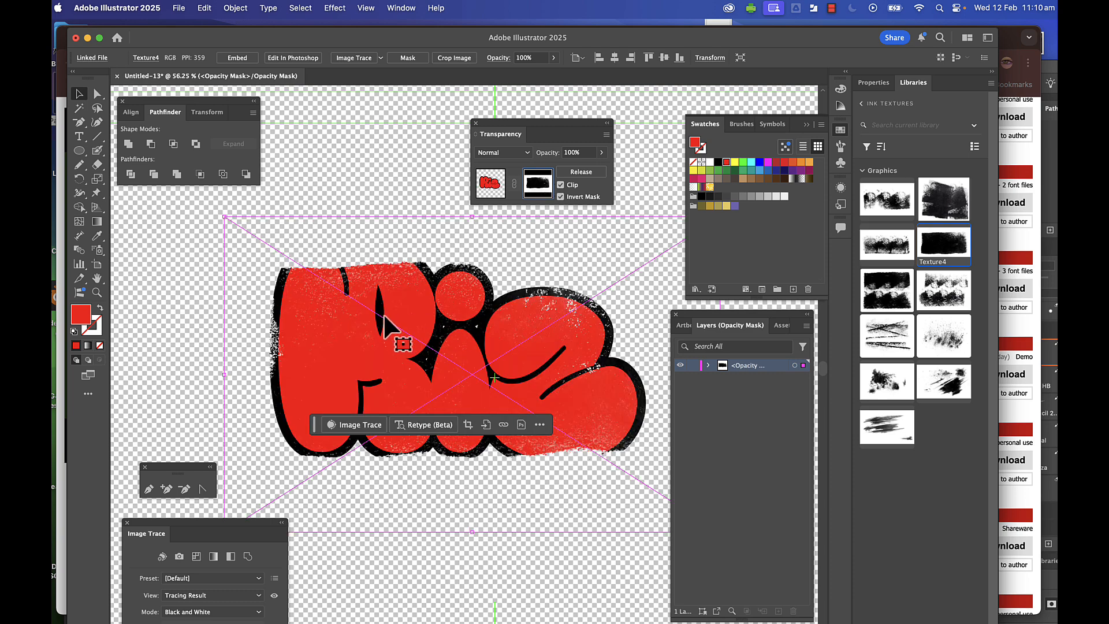
mouse_move(389, 319)
mouse_down()
mouse_move(393, 293)
mouse_move(393, 309)
mouse_move(415, 304)
mouse_move(362, 311)
mouse_move(350, 325)
mouse_move(344, 307)
mouse_up()
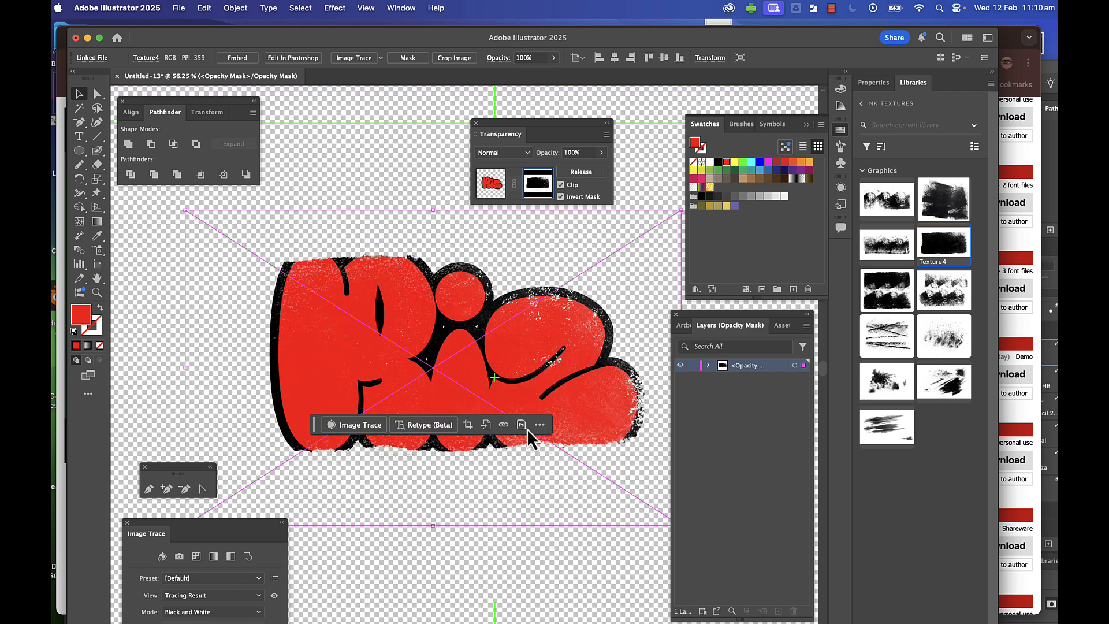